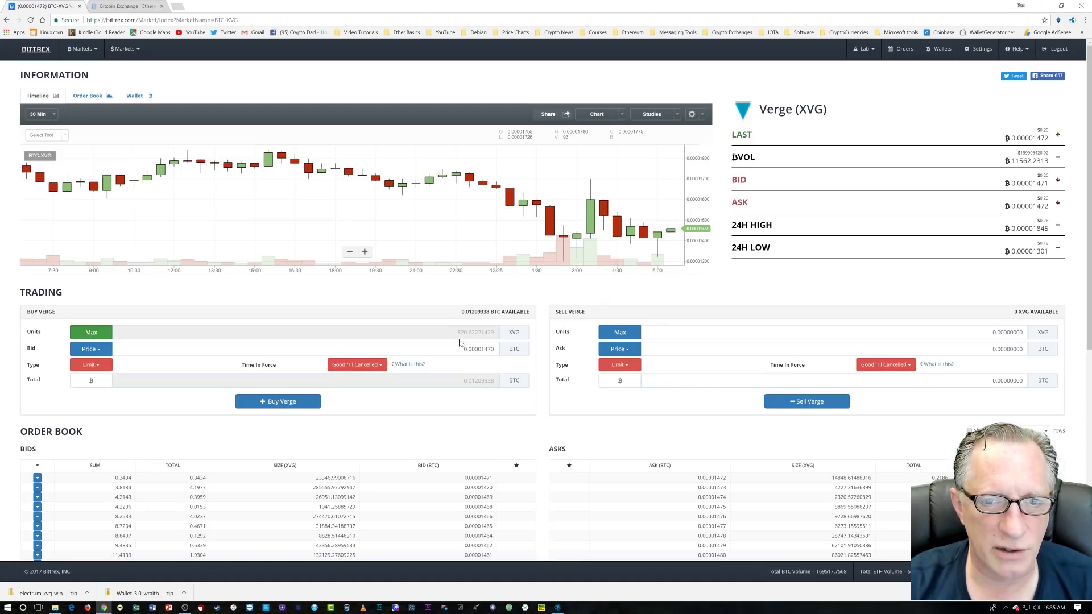
- Place a max-BTC limit buy of Verge (XVG) at 0.00001470 BTC and confirm it
click(281, 402)
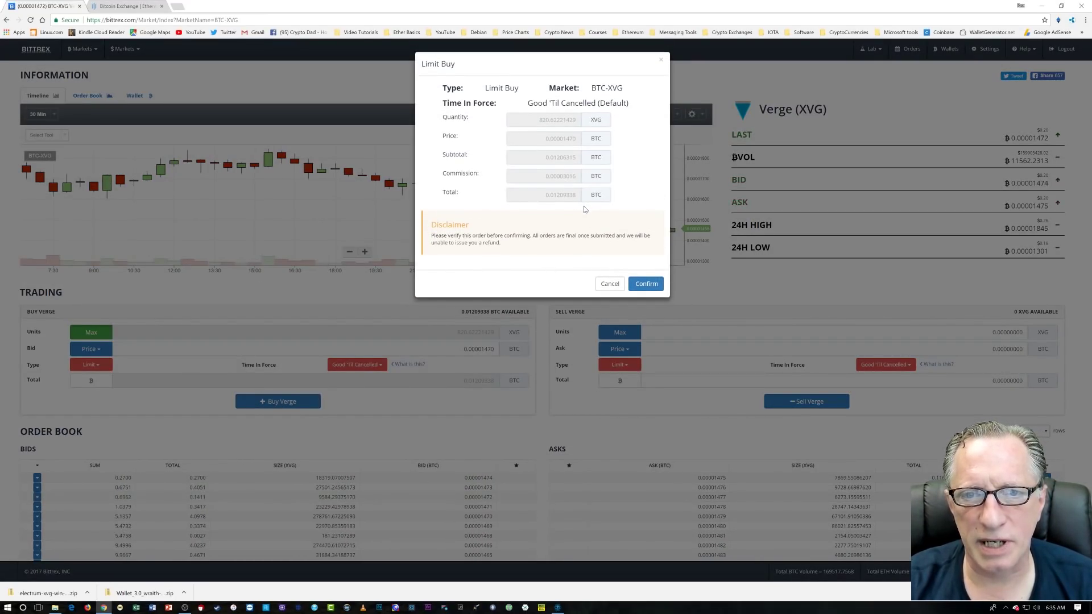
click(650, 283)
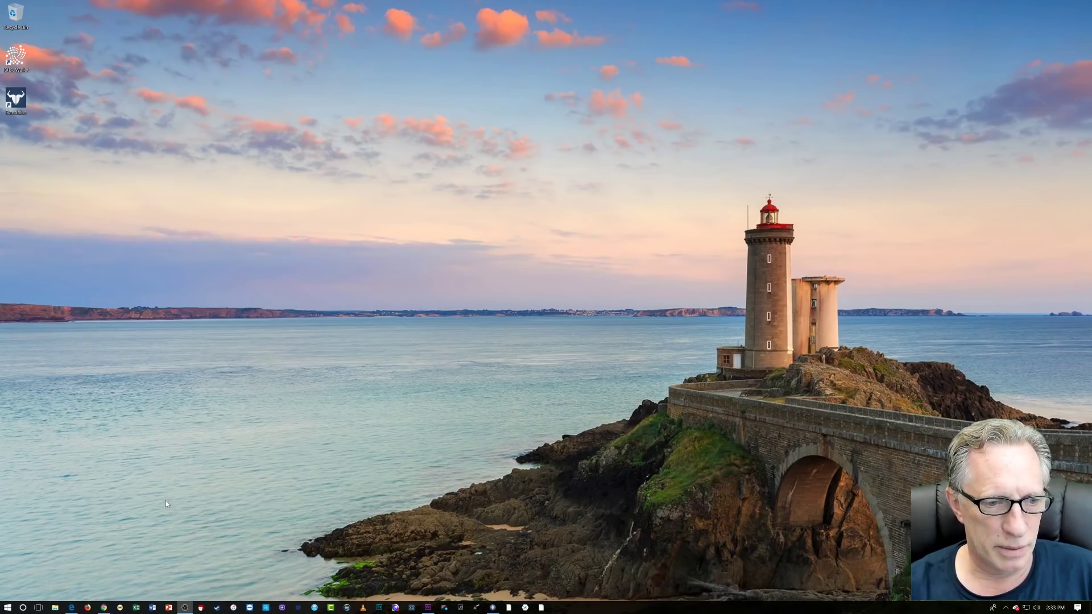
- Save the Verge Windows Electrum wallet zip to the Desktop, dropping the '(1)' from its name
click(104, 607)
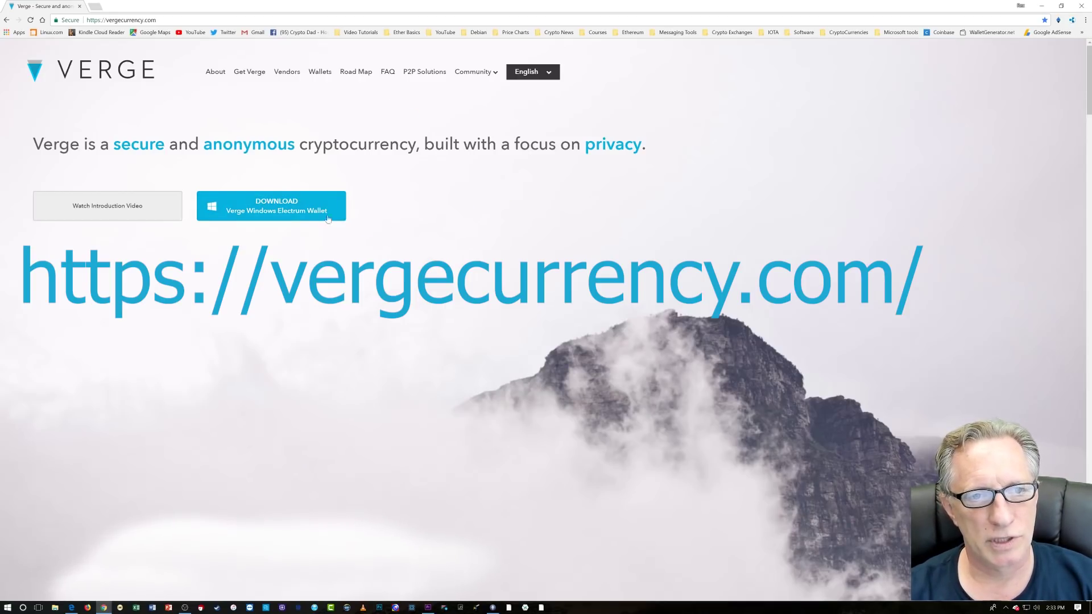
click(297, 212)
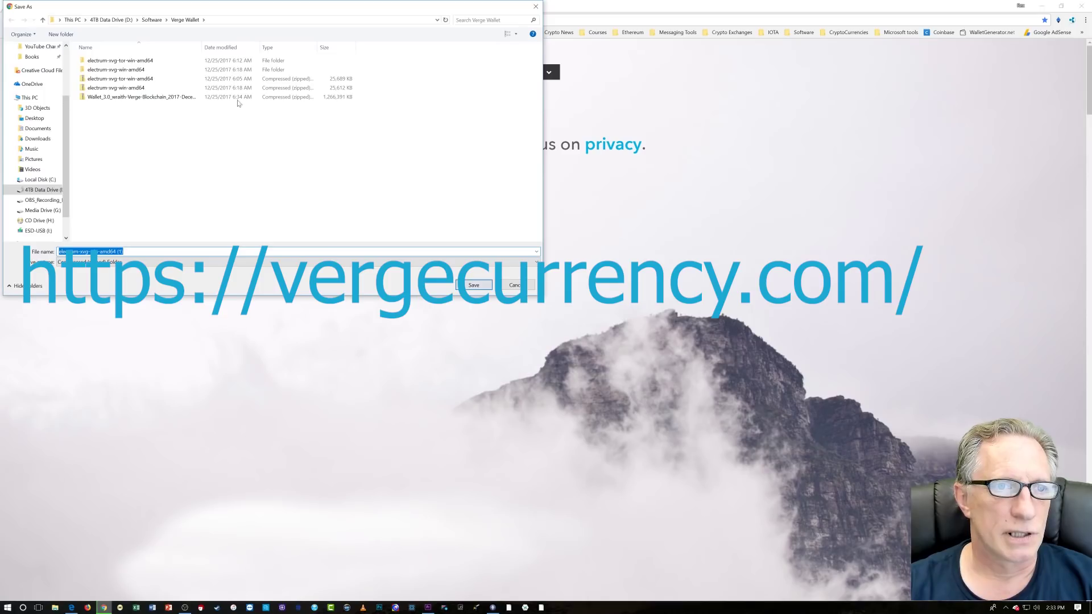
click(44, 120)
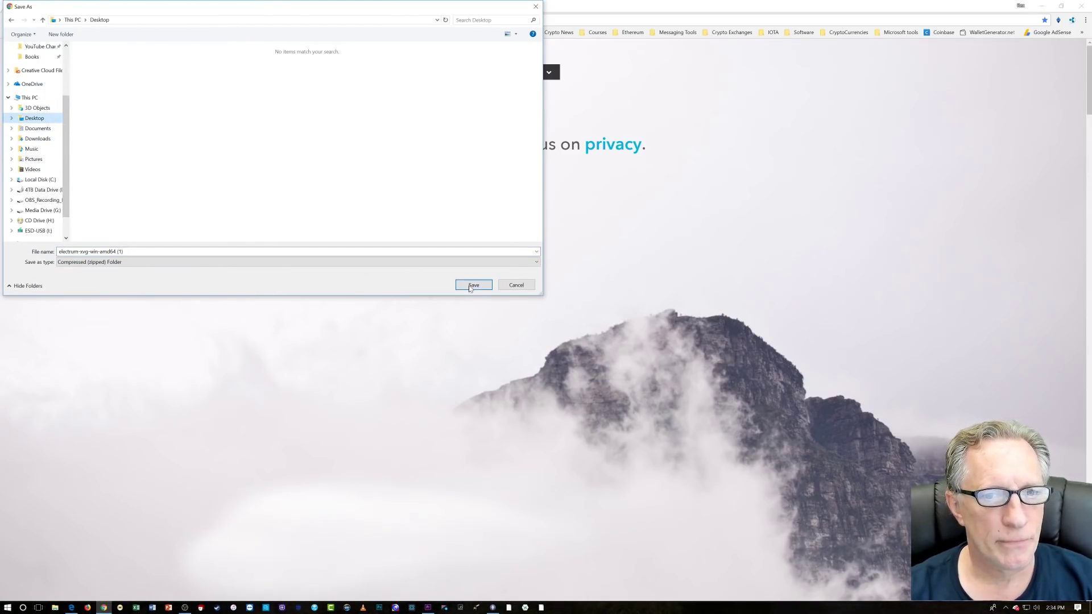
click(136, 251)
click(137, 250)
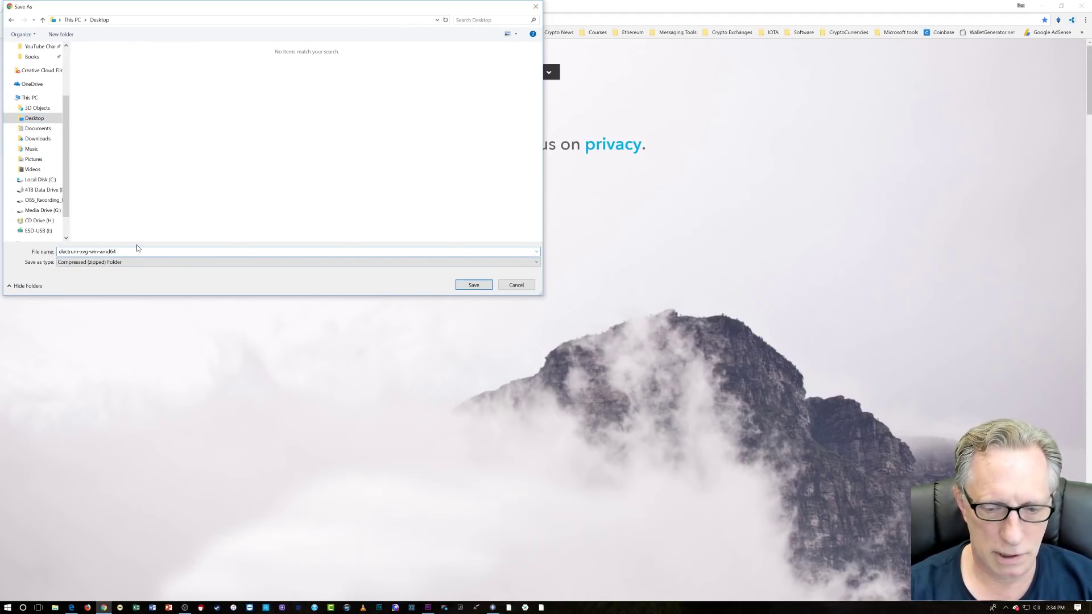
key(Return)
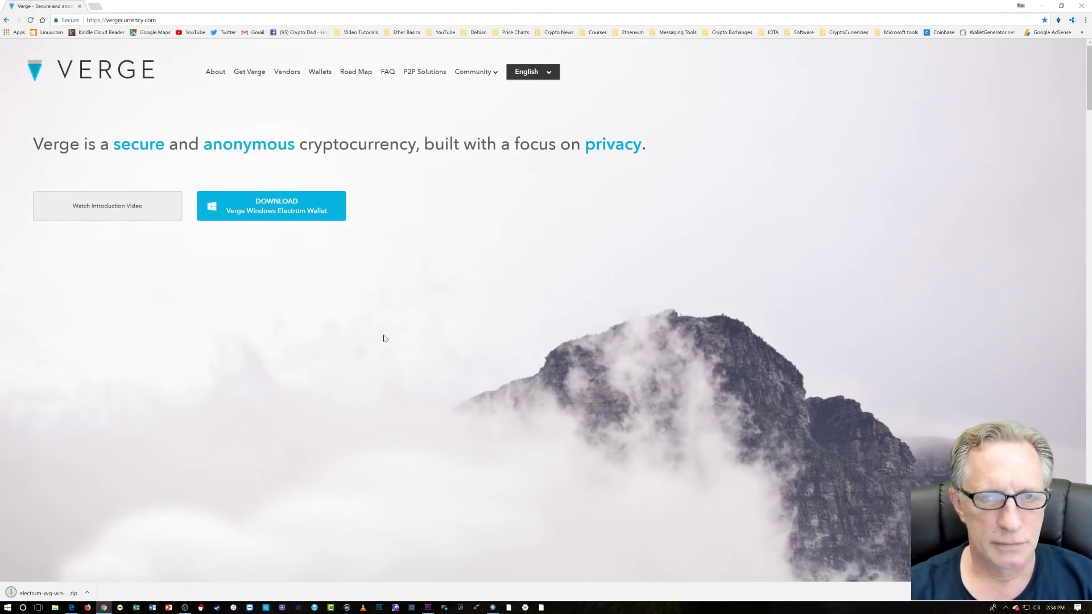
- Extract the desktop zip with 7-Zip's Extract to "electrum-xvg-win-amd64\" option
click(1041, 5)
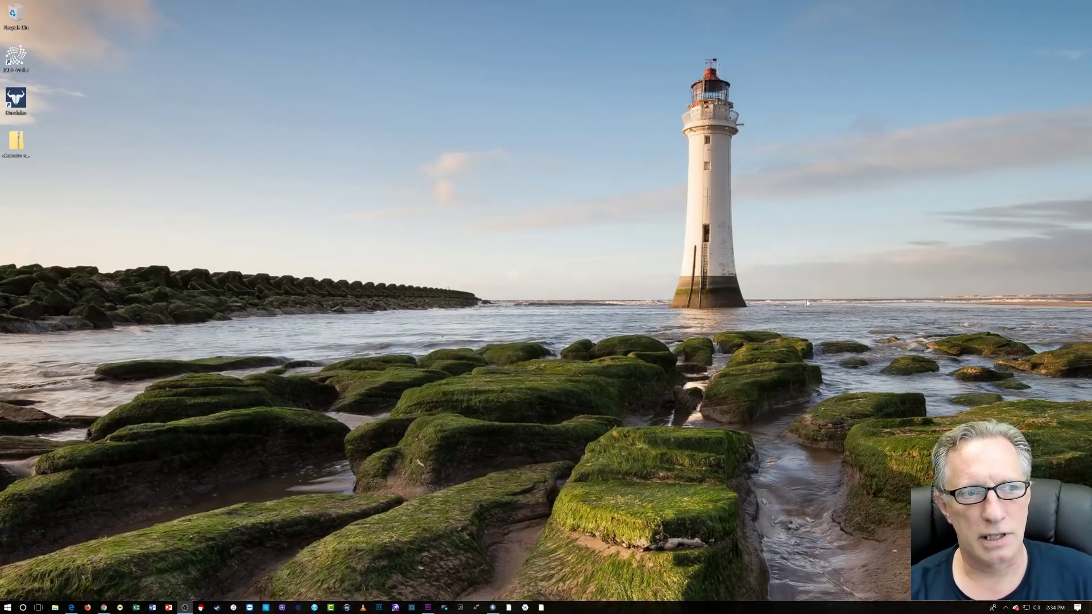
click(16, 141)
right_click(17, 139)
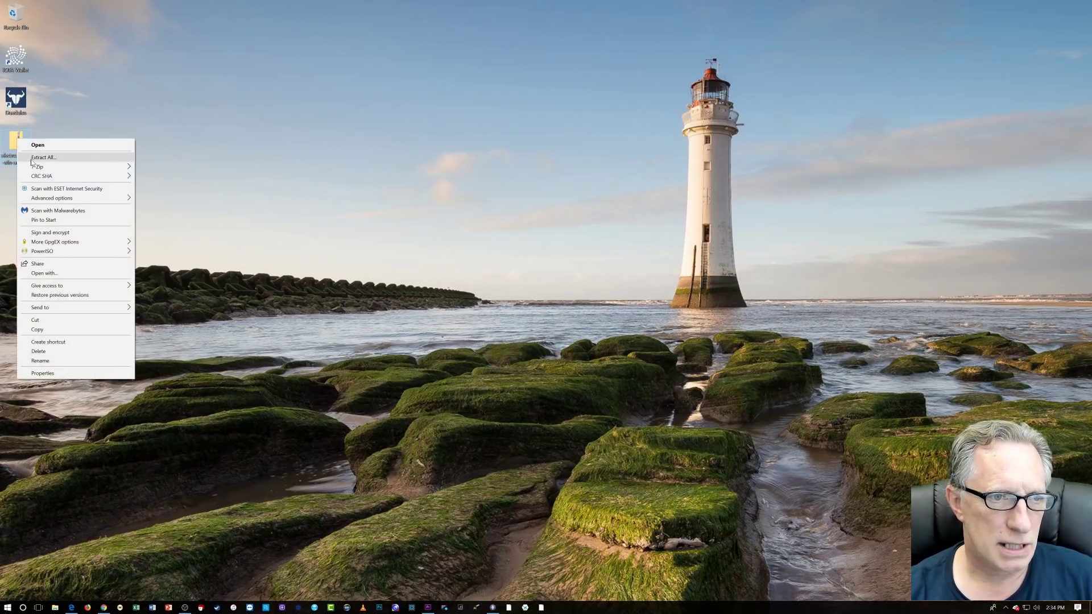
mouse_move(57, 166)
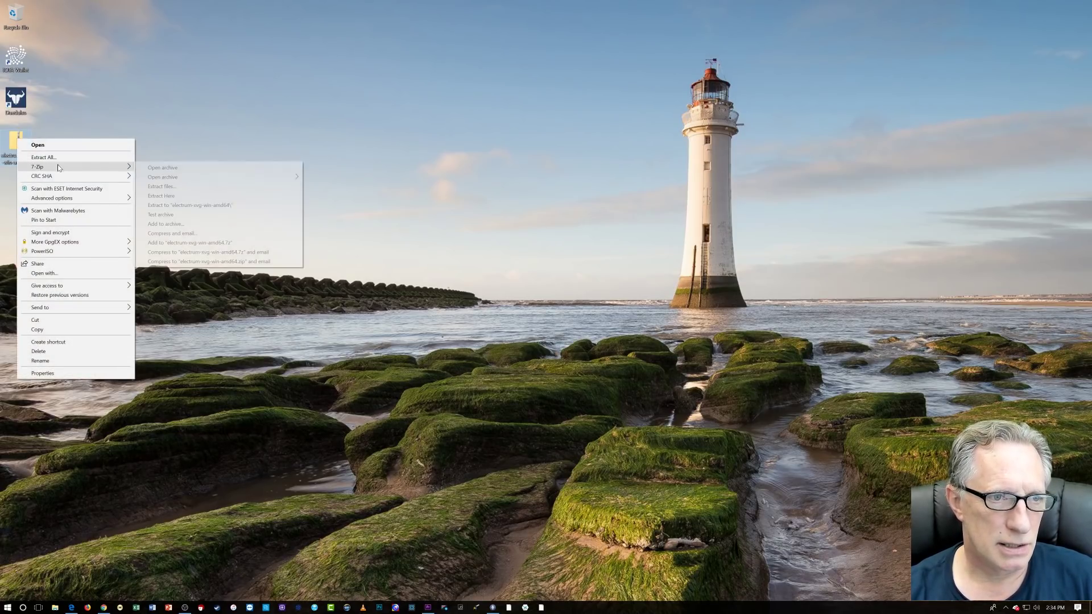
click(241, 206)
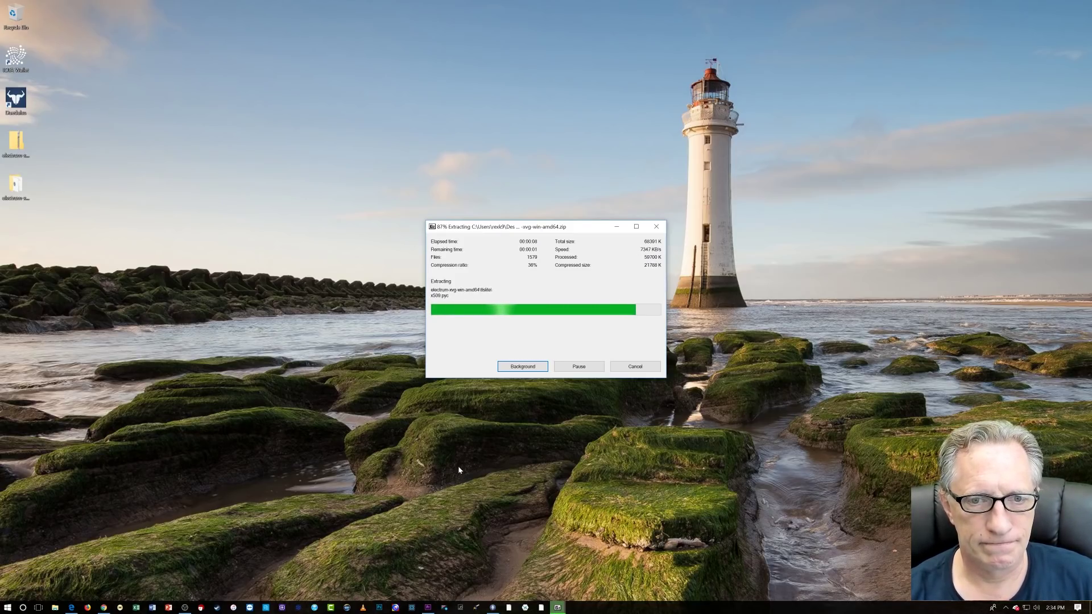
- Open the extracted folder and launch electrum-xvg.exe to bring up the Install Wizard
double_click(16, 188)
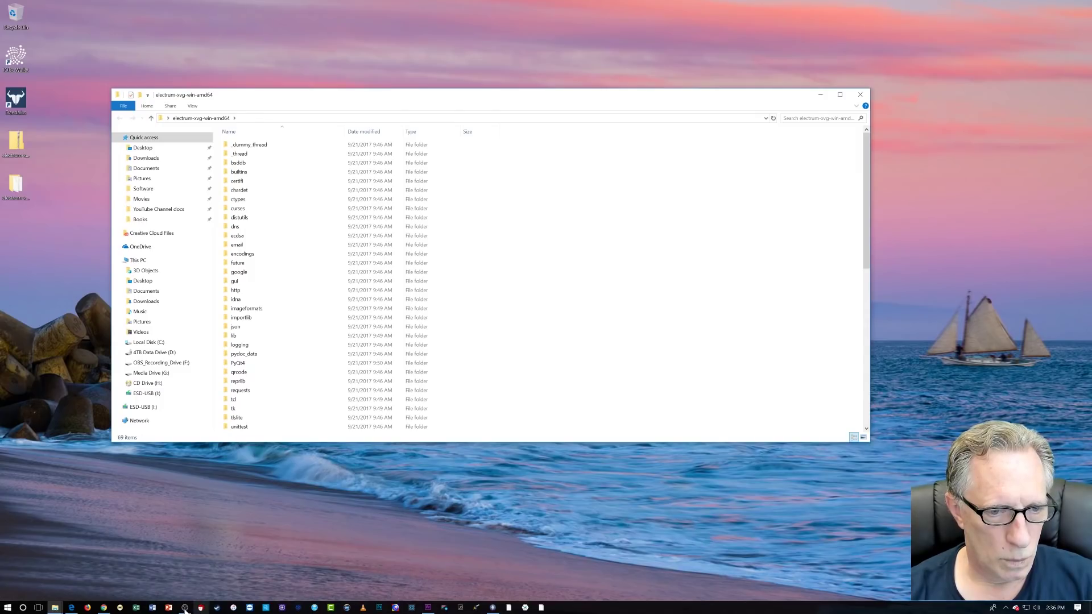
click(185, 608)
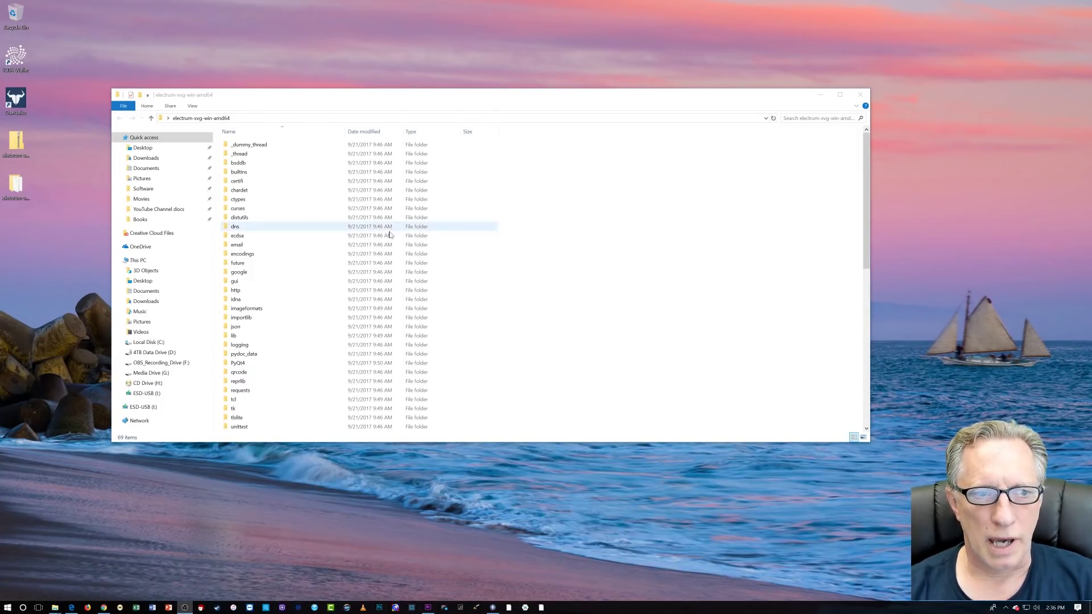
drag(869, 164, 871, 314)
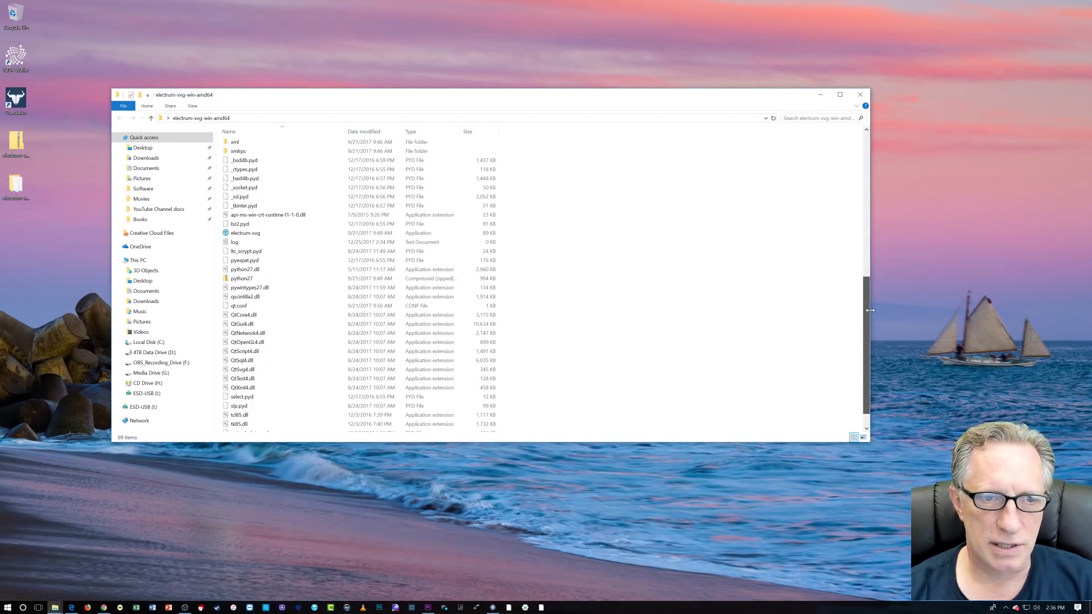
double_click(252, 234)
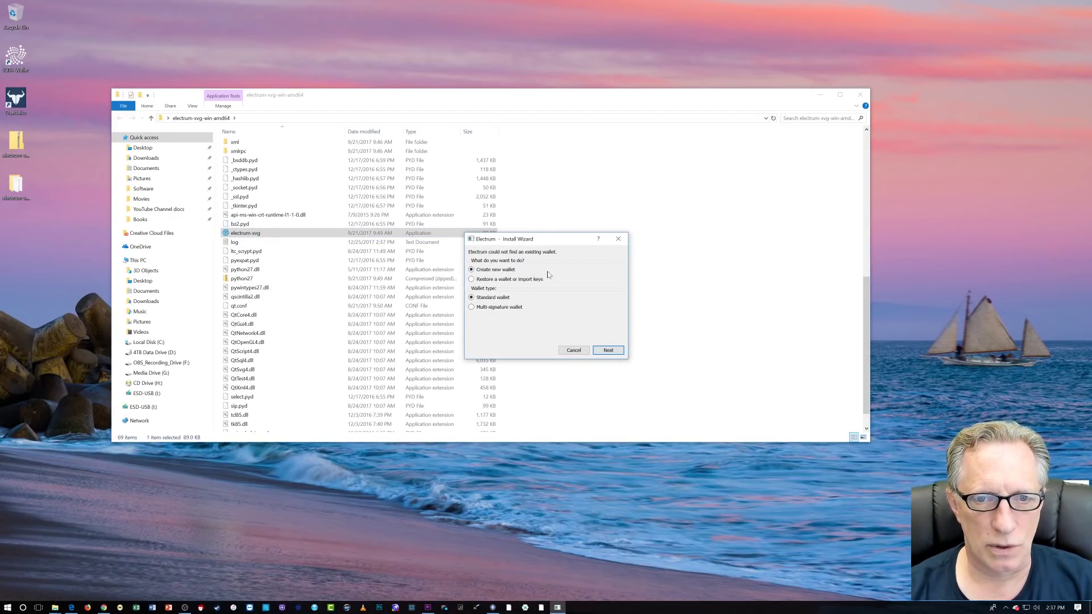
- Start a new standard wallet and confirm its seed by pasting the copied seed phrase
click(607, 350)
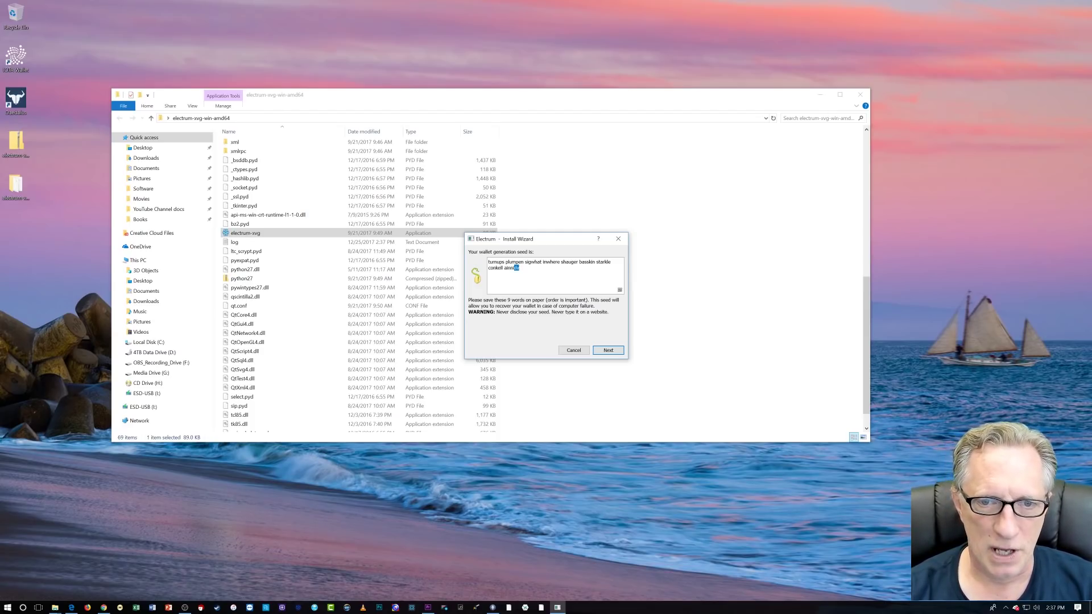
key(ctrl+a)
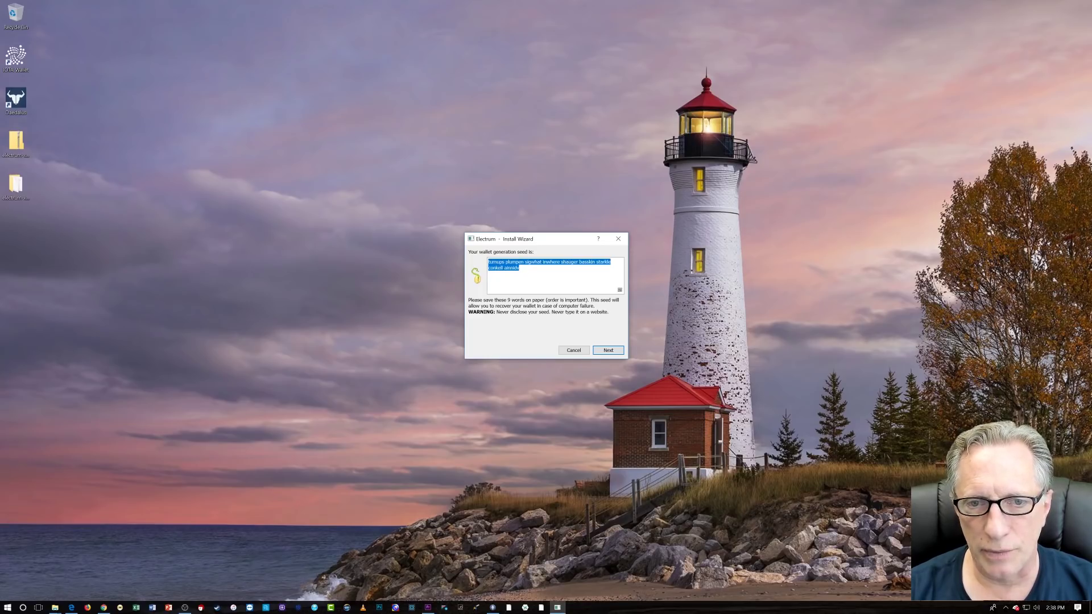
click(608, 349)
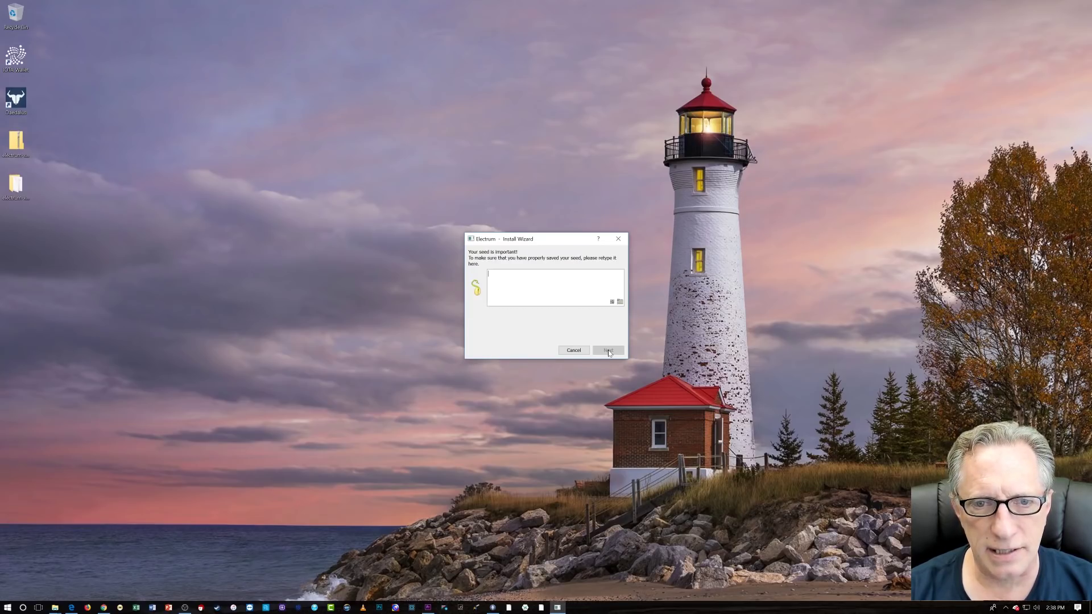
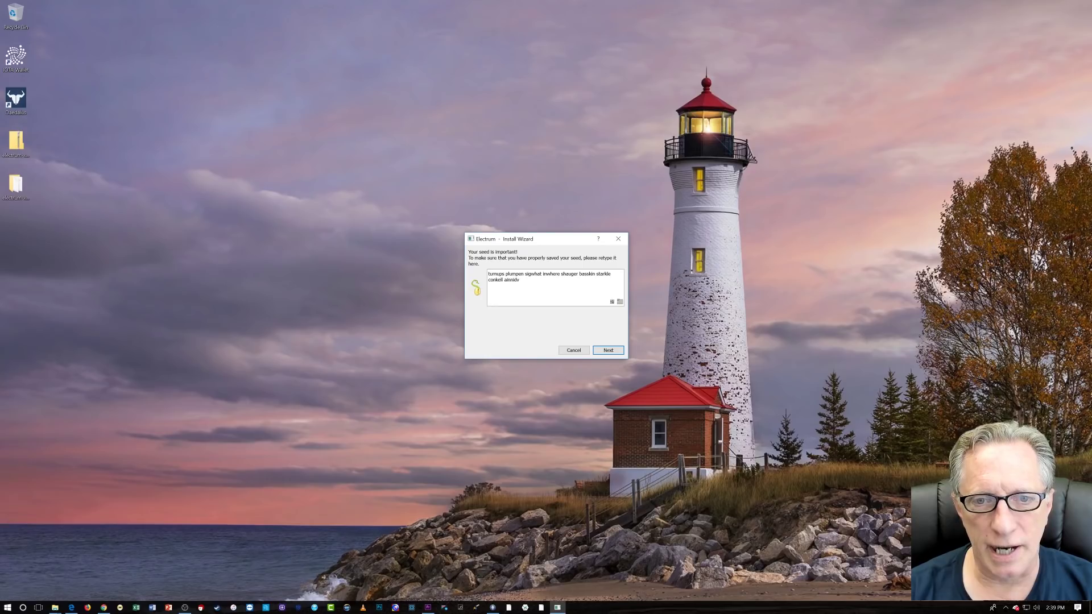
click(606, 349)
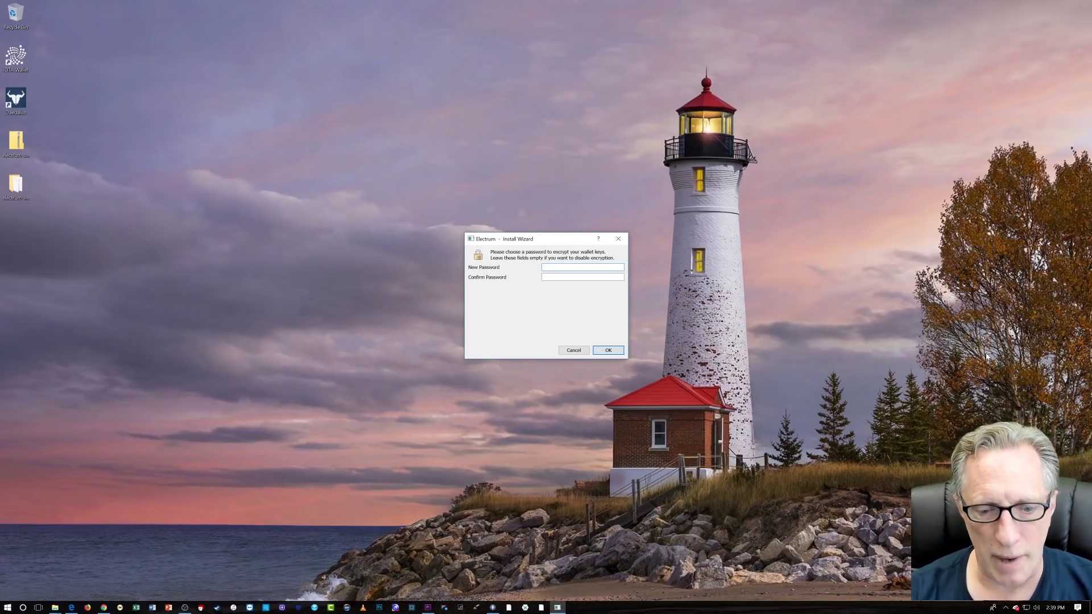
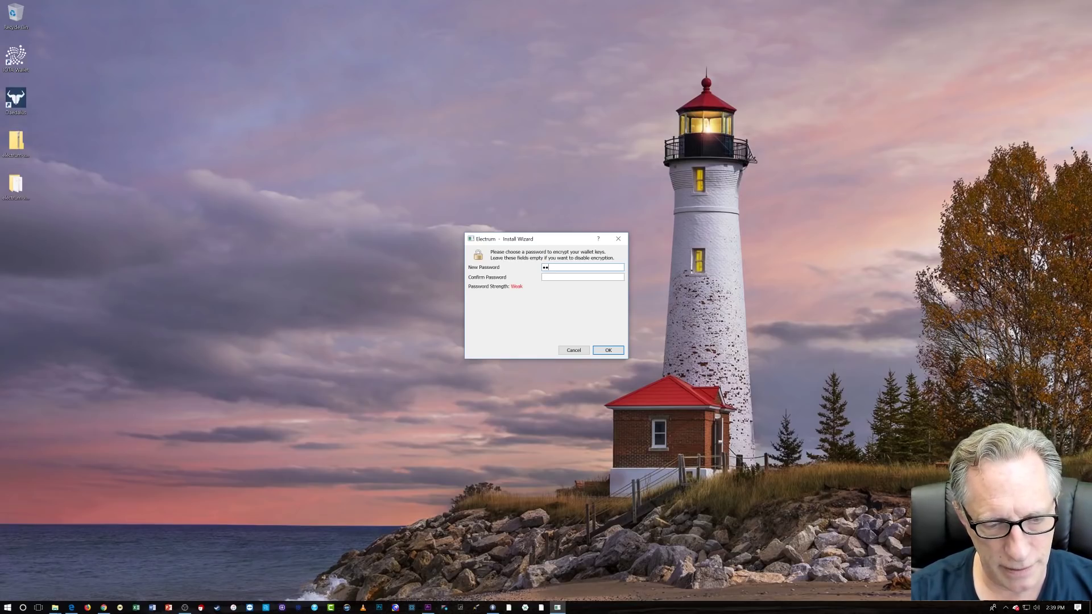
- Set and confirm the wallet password, then dismiss the offline warning
key(Tab)
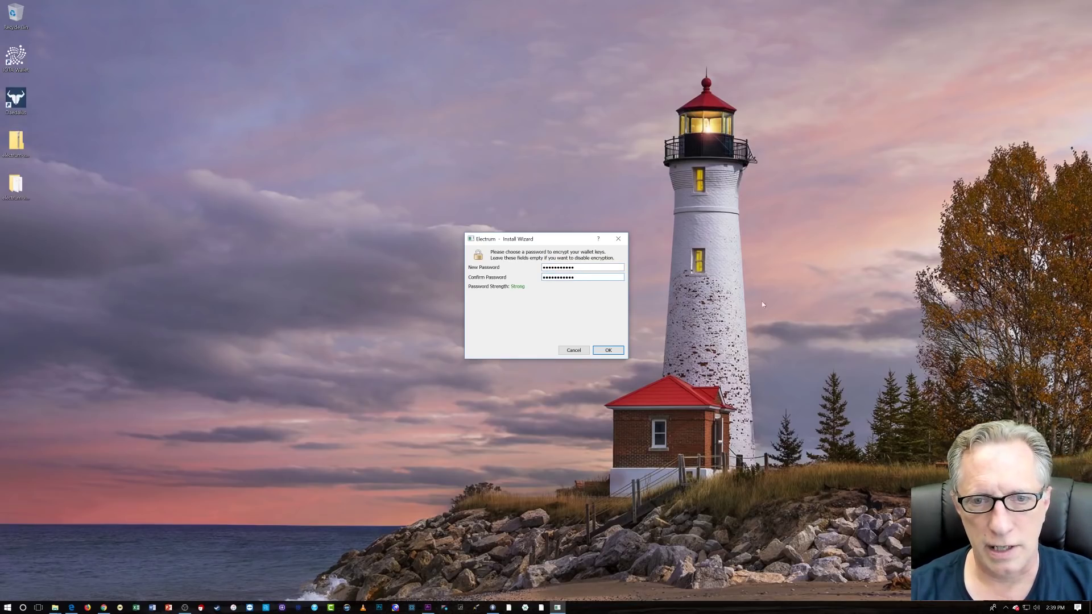
click(608, 350)
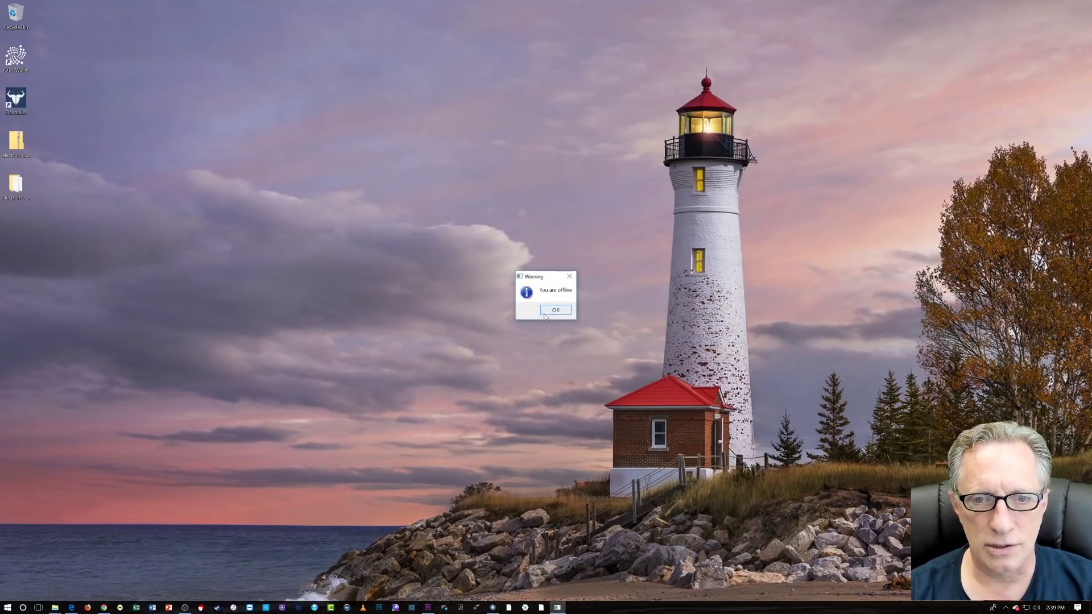
click(561, 310)
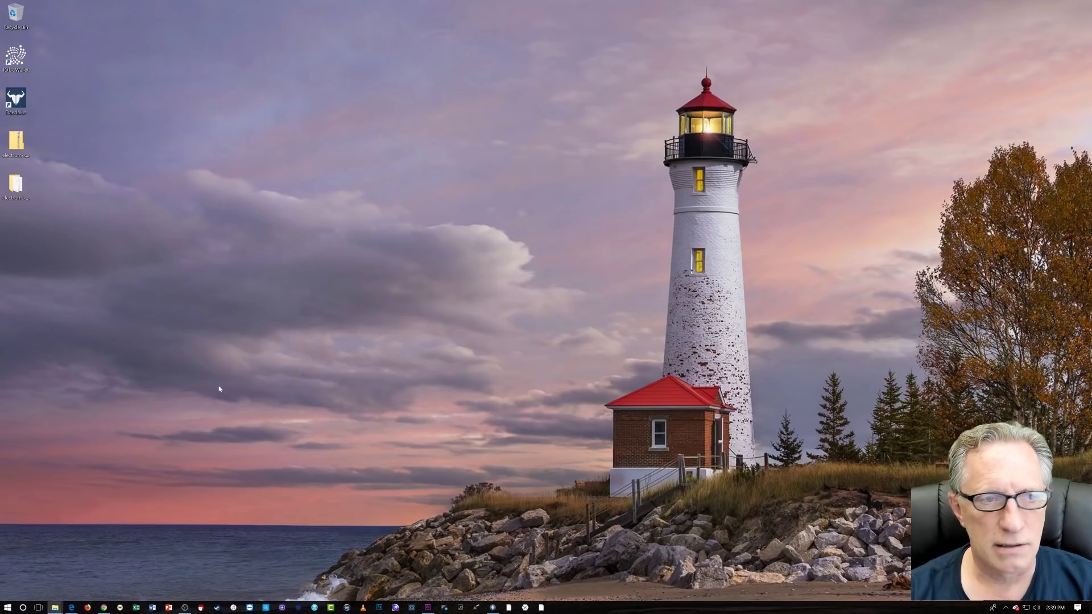
- Relaunch electrum-xvg.exe from the extracted folder and centre the default_wallet window
double_click(16, 185)
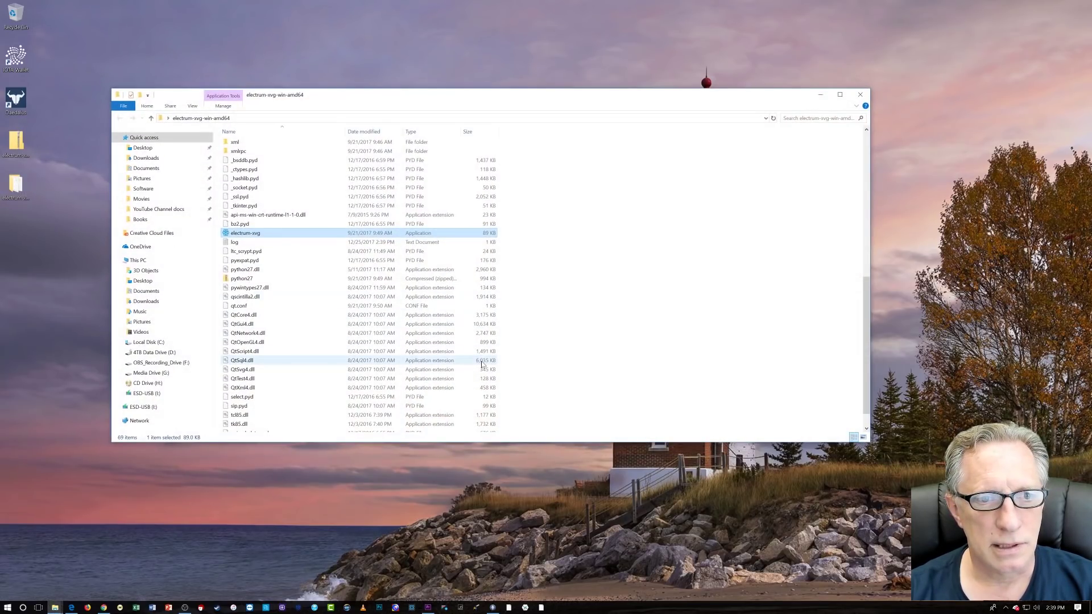
double_click(286, 233)
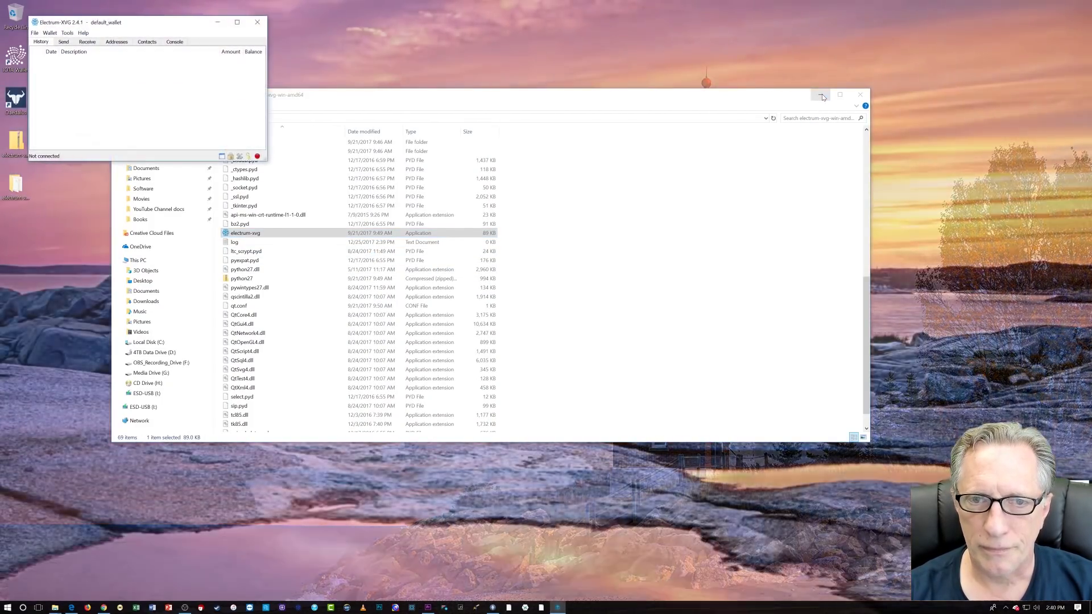
click(860, 95)
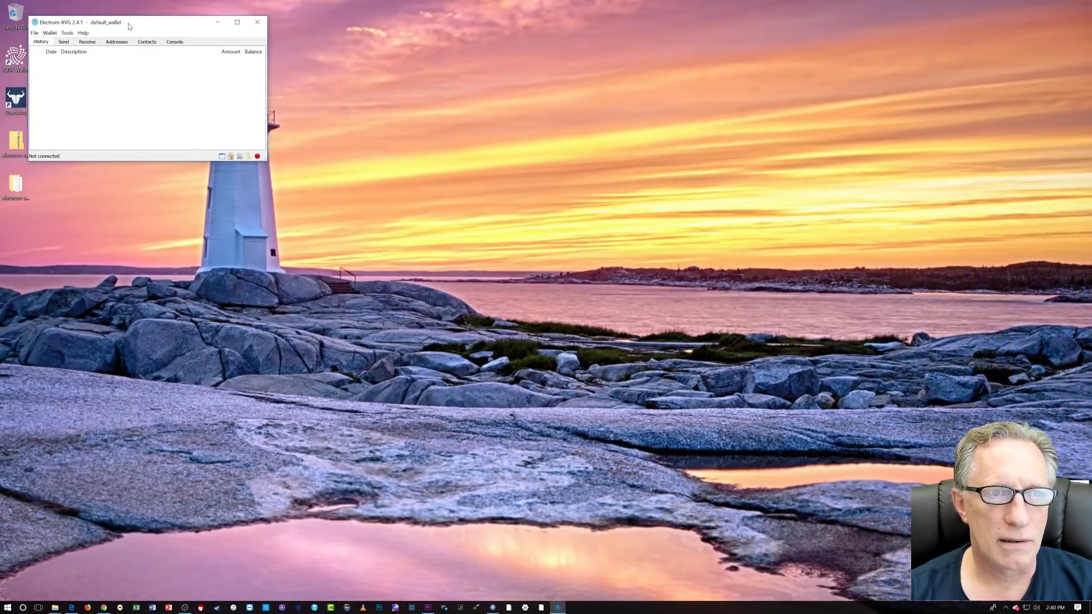
drag(129, 26, 468, 172)
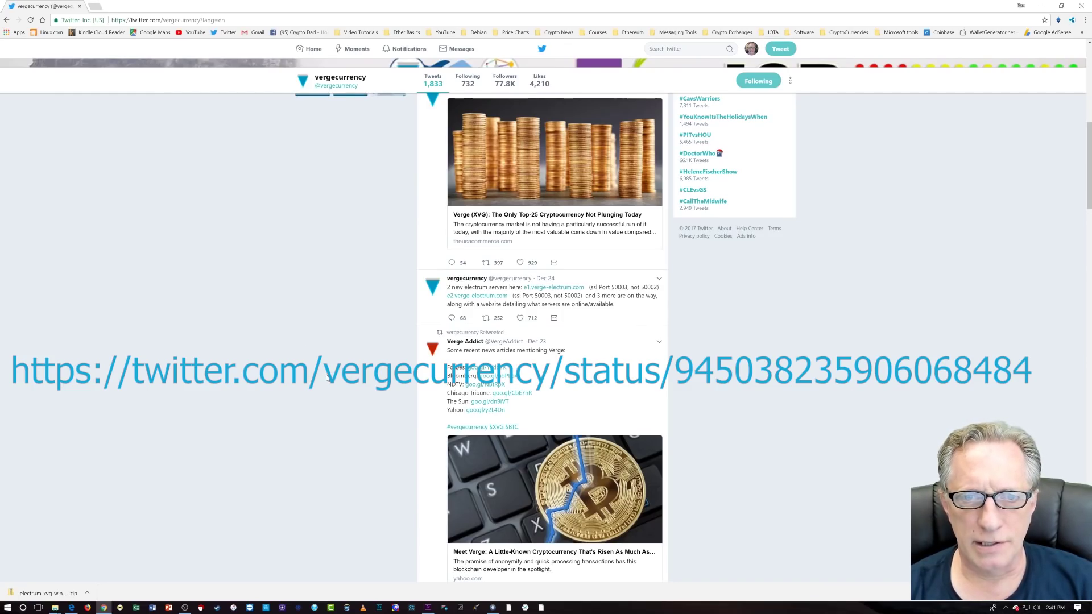
- Select and copy the e1.verge-electrum.com address from the Verge tweet
scroll(326, 379, up, 1)
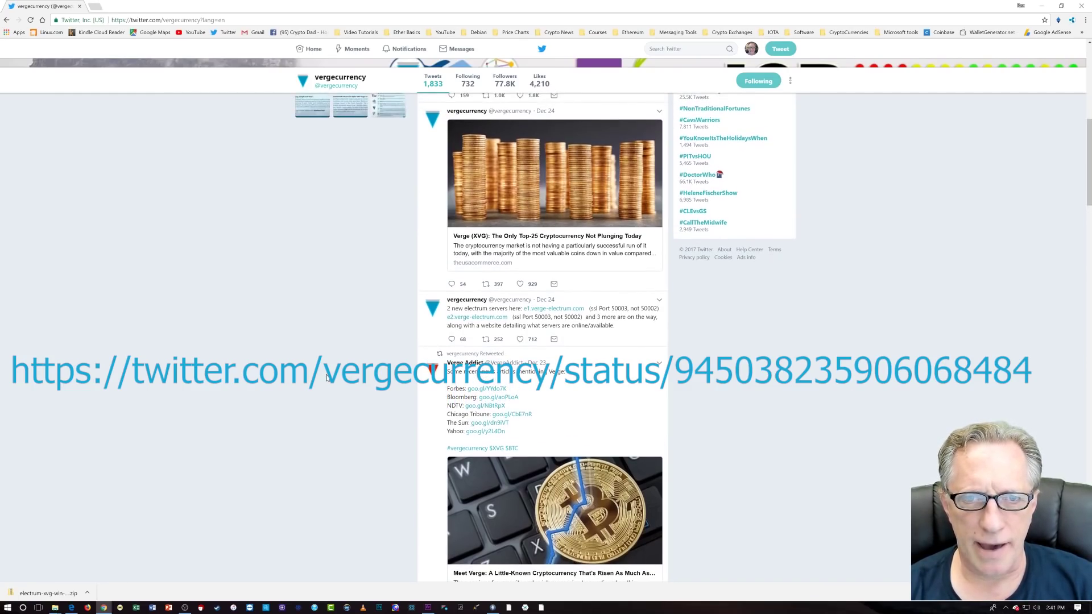
scroll(326, 378, down, 1)
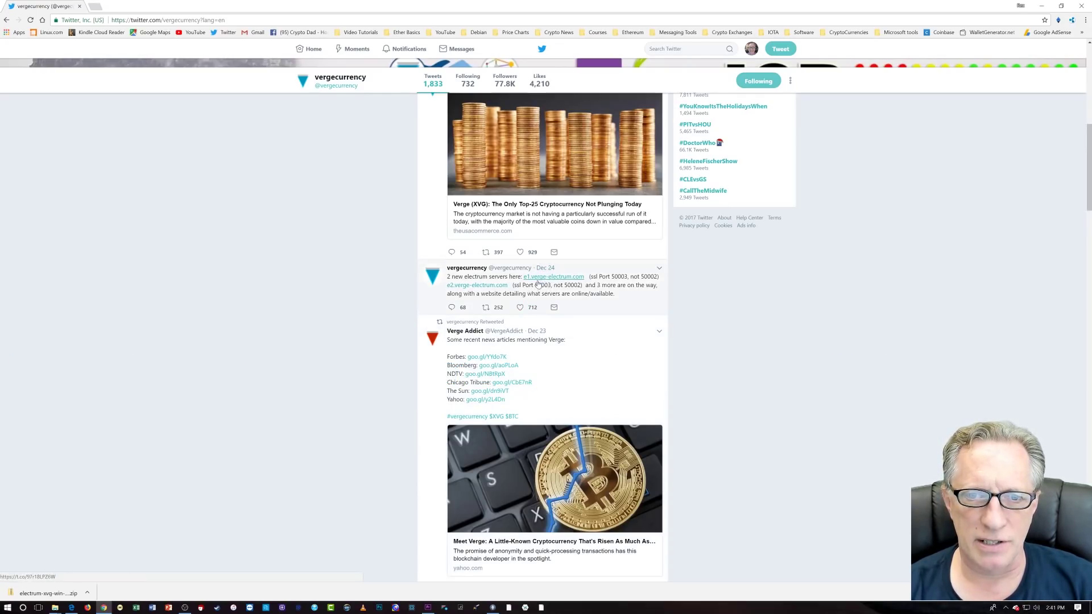
drag(584, 279, 523, 279)
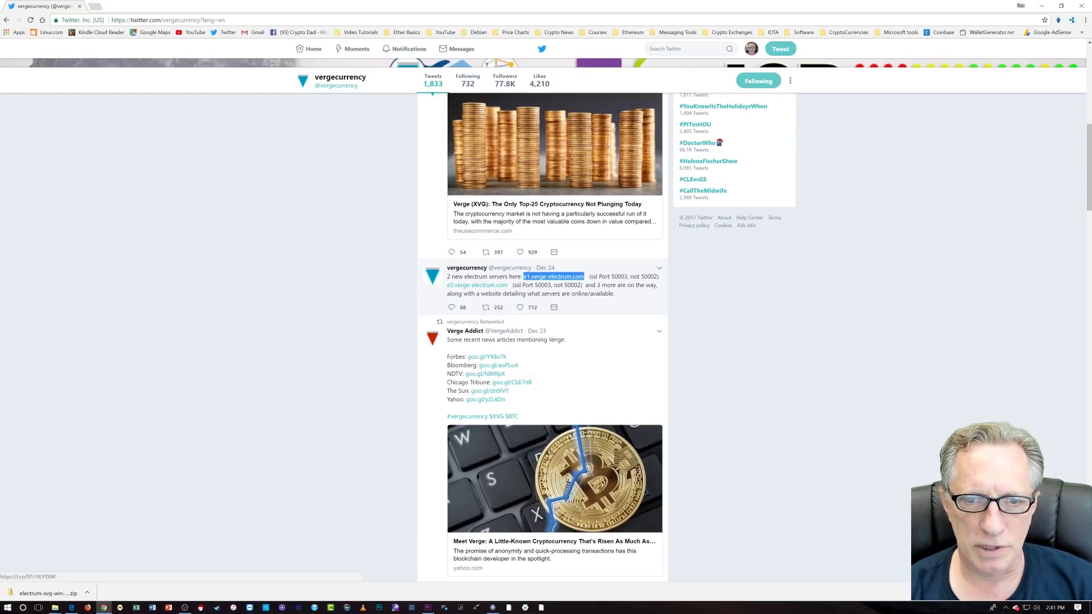
right_click(549, 277)
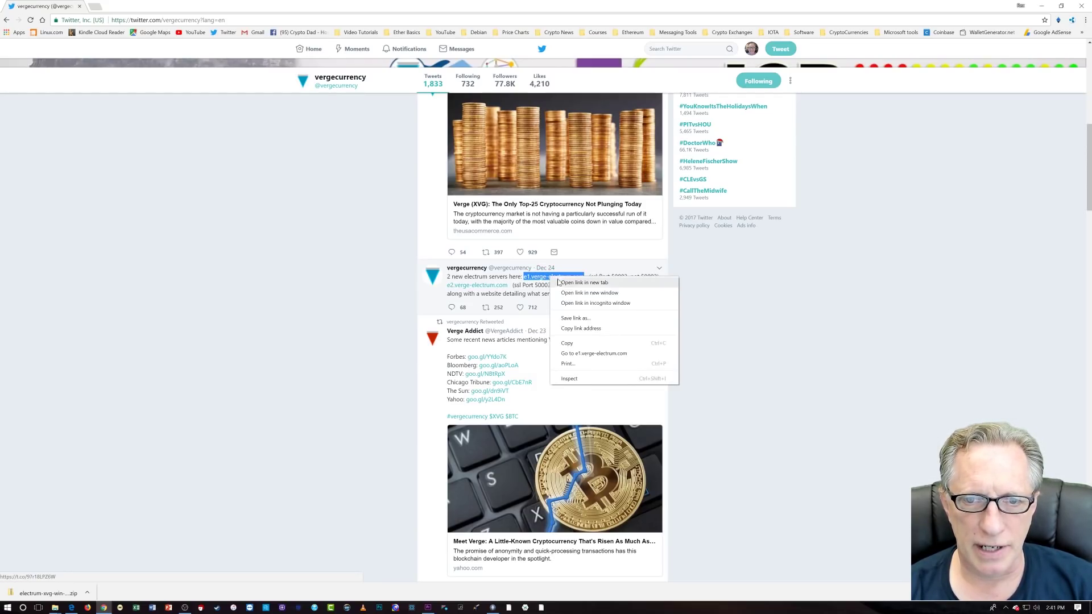
click(580, 341)
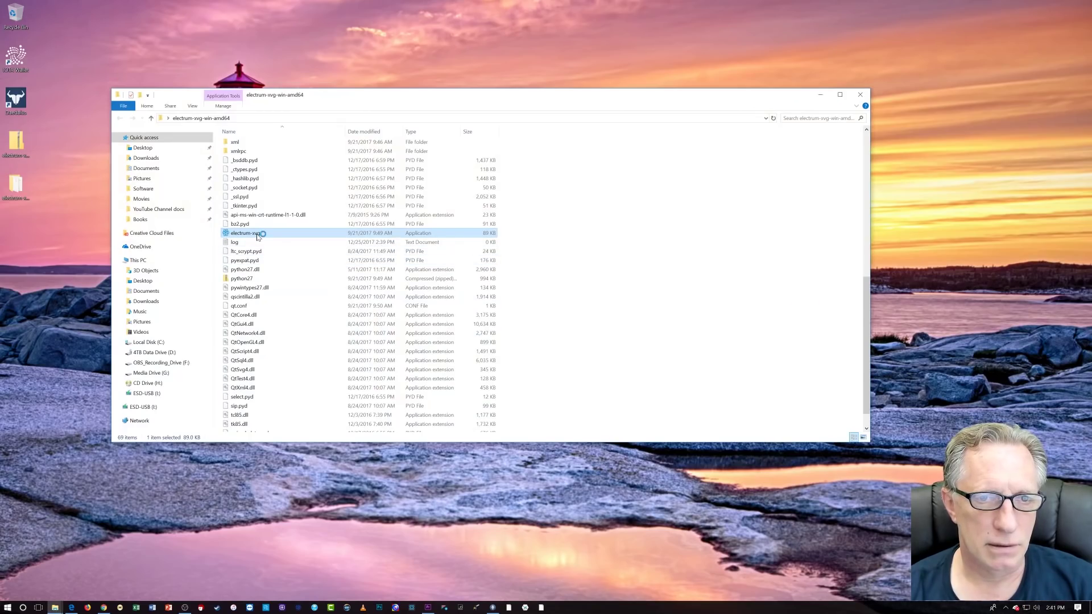
- Replace server electrum-verge.xyz with e1.verge-electrum.com, change the port to 50003, and apply
click(820, 94)
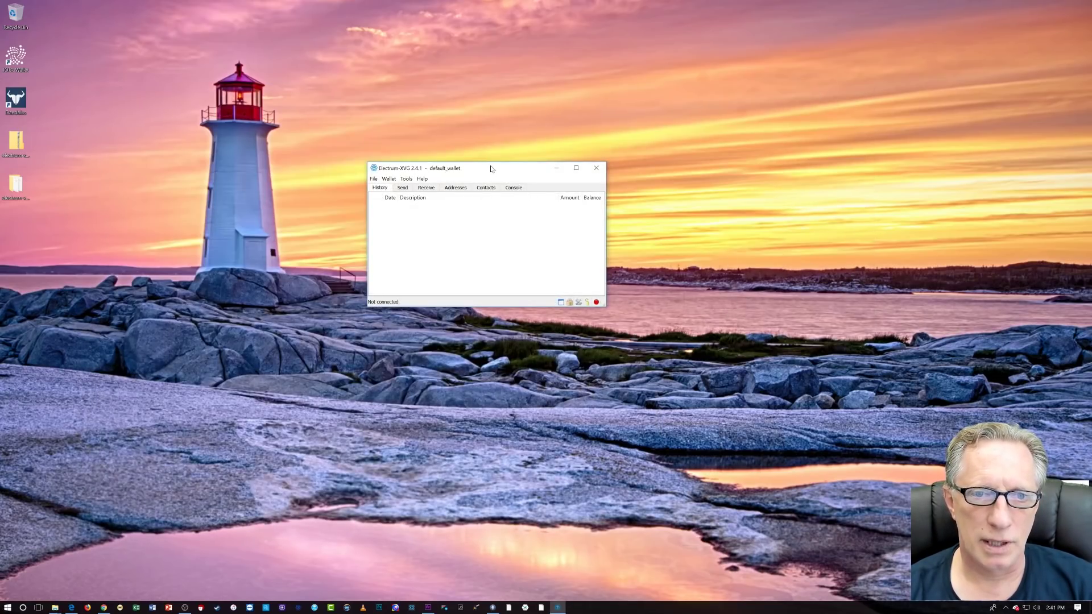
drag(492, 169, 529, 156)
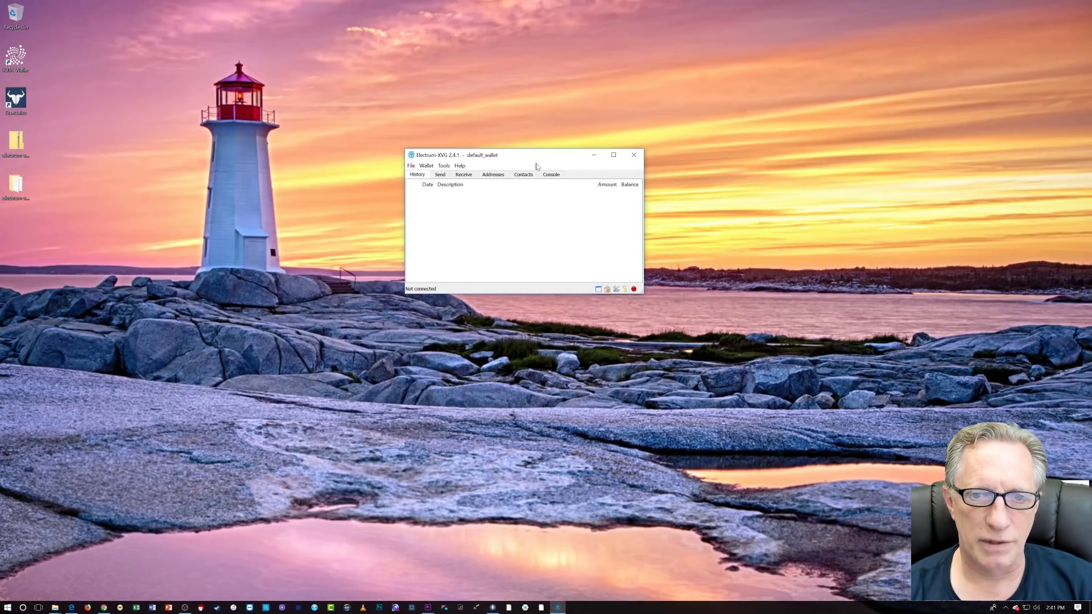
click(633, 290)
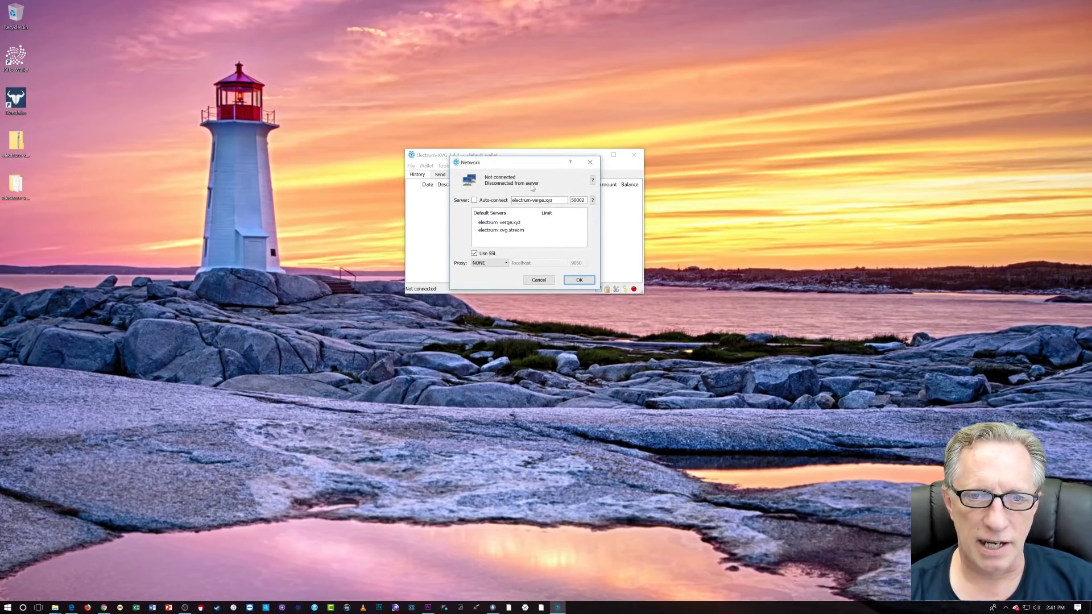
drag(552, 200, 512, 200)
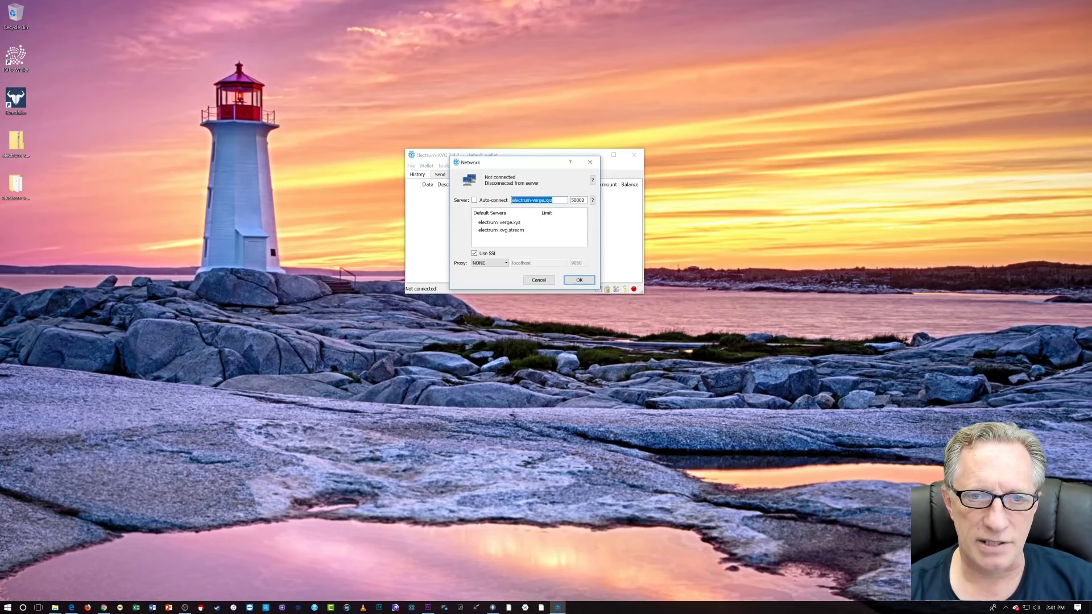
right_click(523, 200)
click(531, 249)
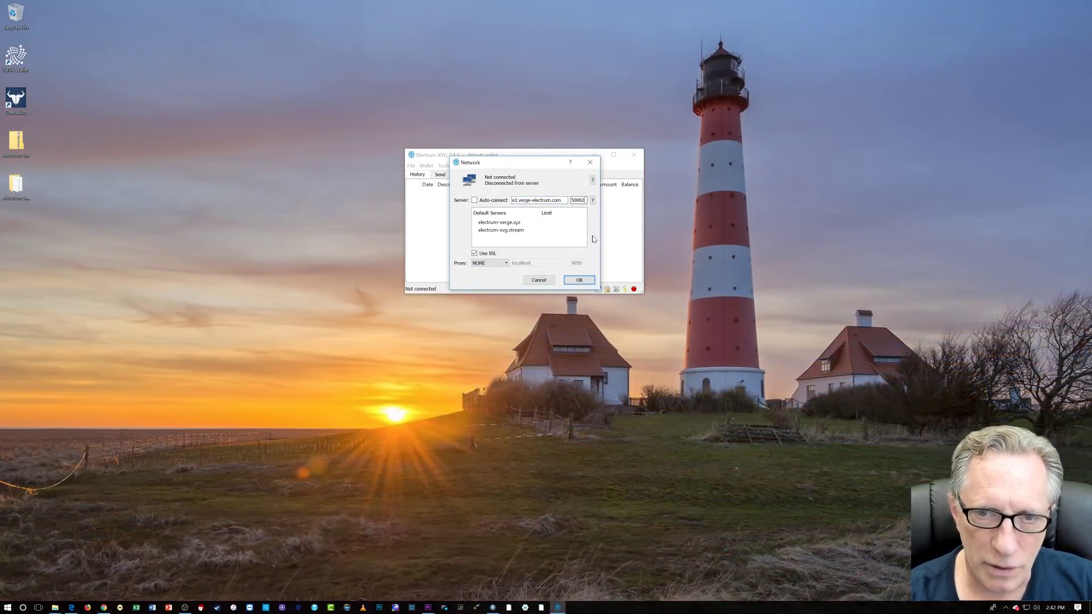
key(BackSpace)
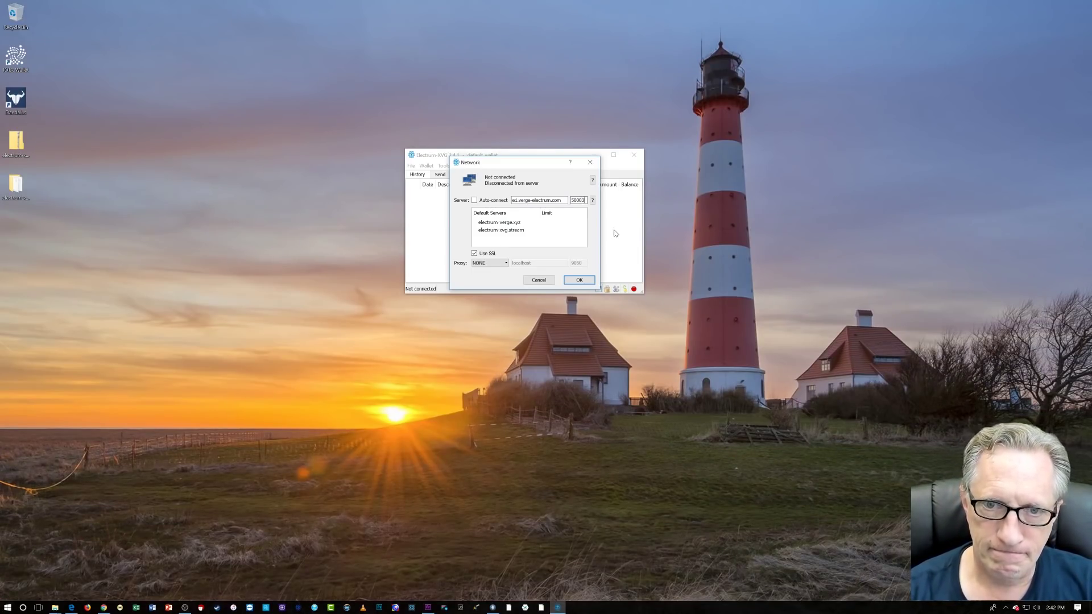
text(3)
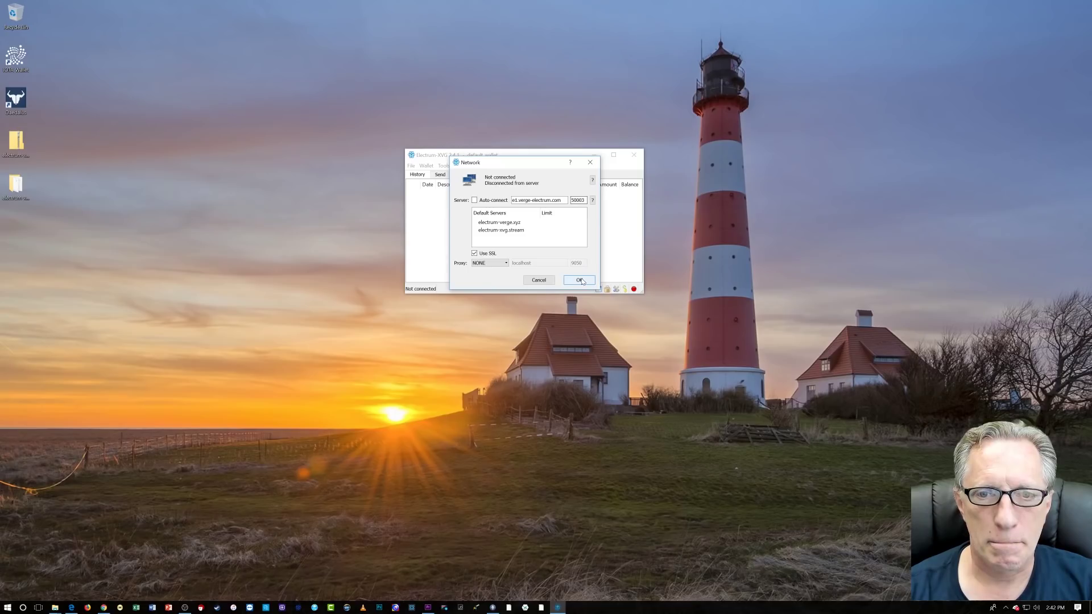
click(579, 280)
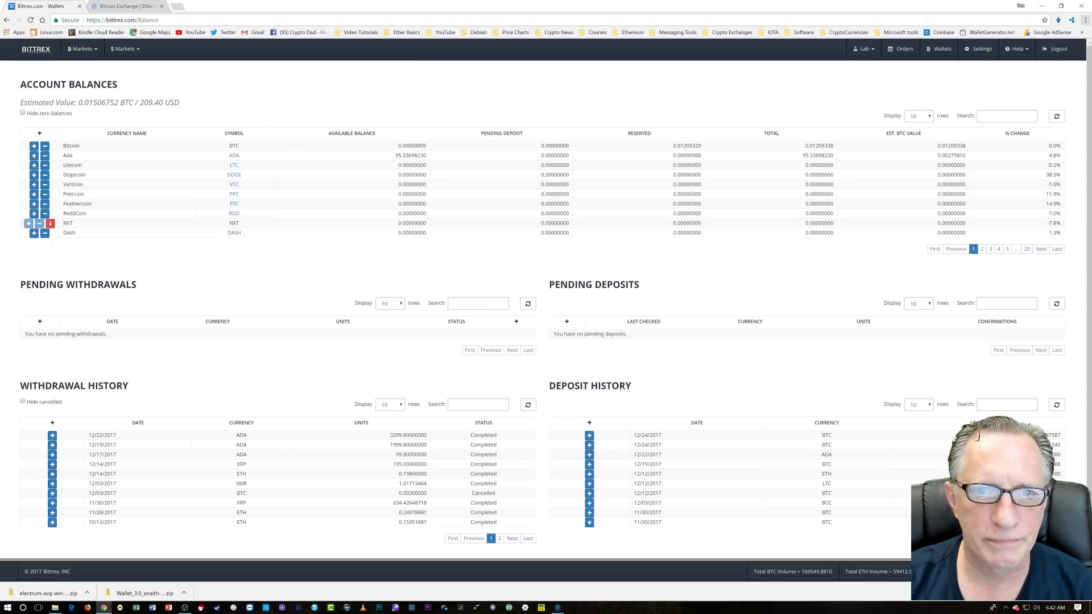
- Reload the Bittrex Balances page until 820.62221429 XVG is listed
click(31, 20)
click(31, 20)
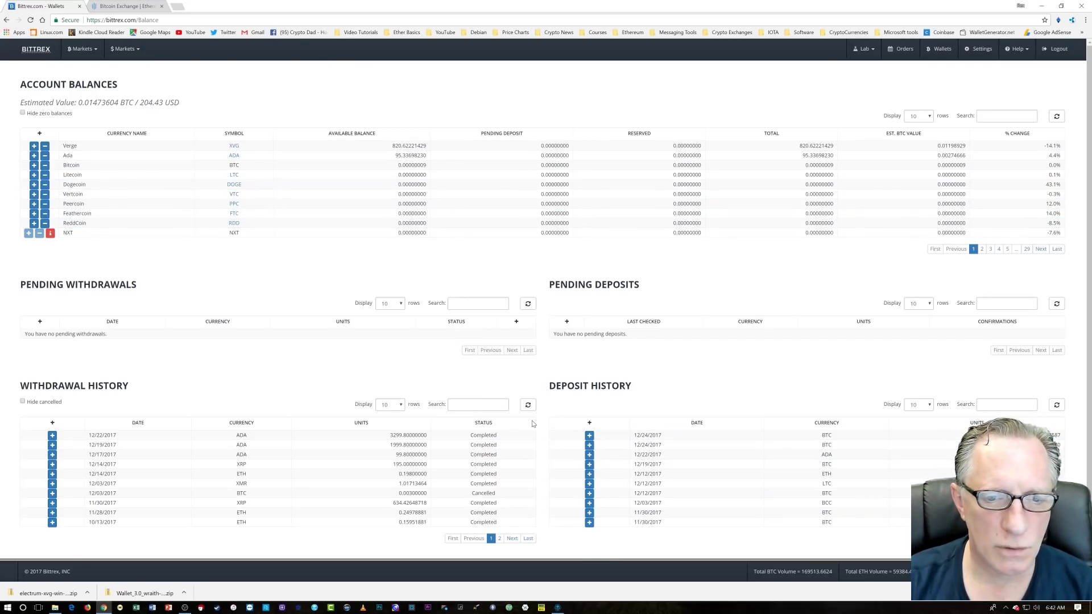
- Move the Electrum-XVG window right, show its Receive tab, and restore down Chrome beside it
click(557, 608)
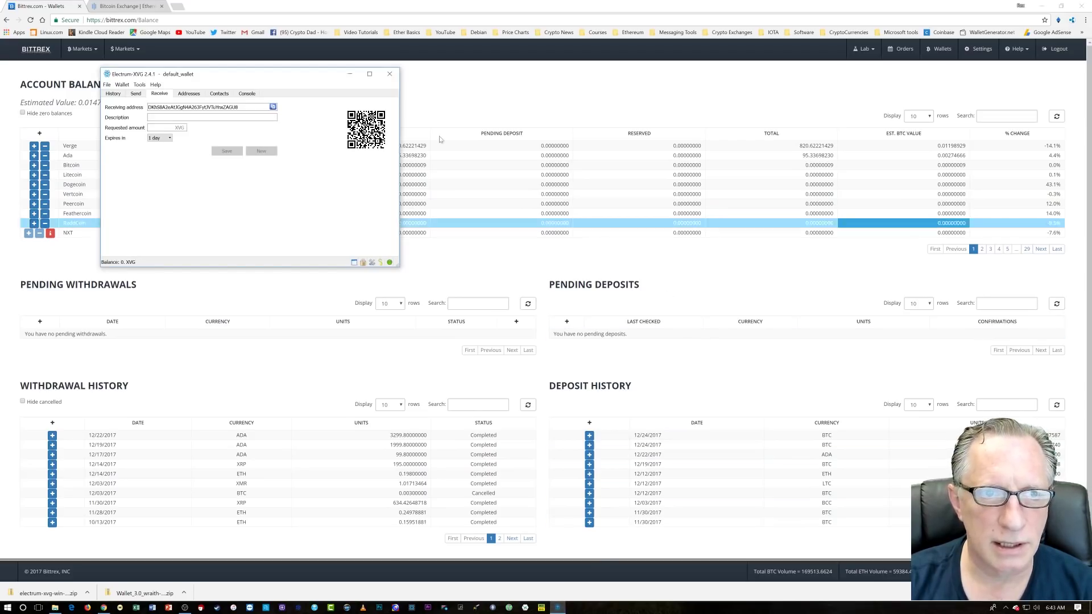
drag(242, 76, 696, 123)
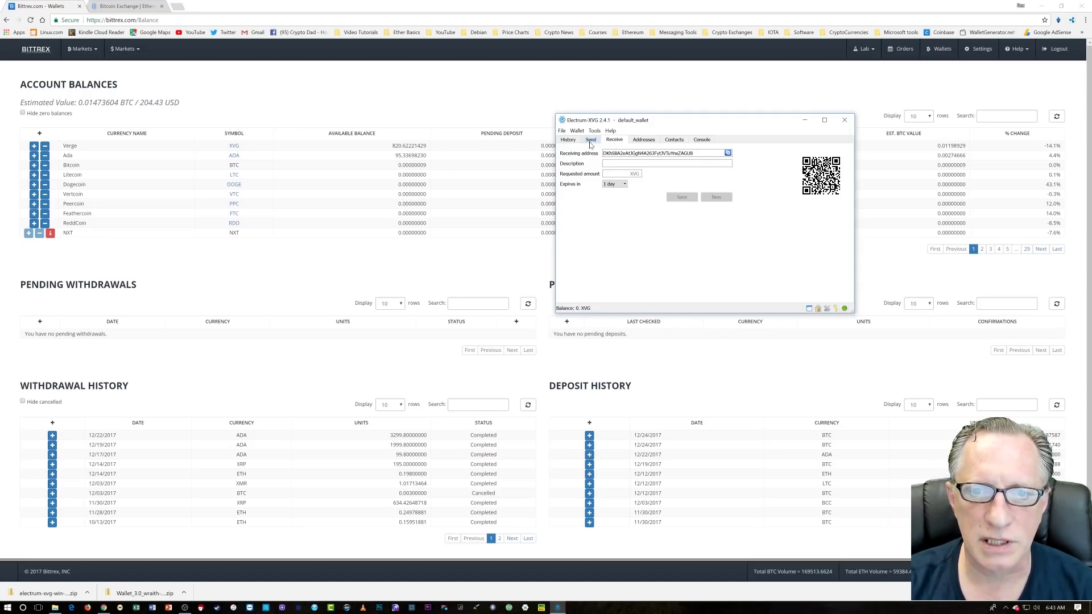
click(569, 140)
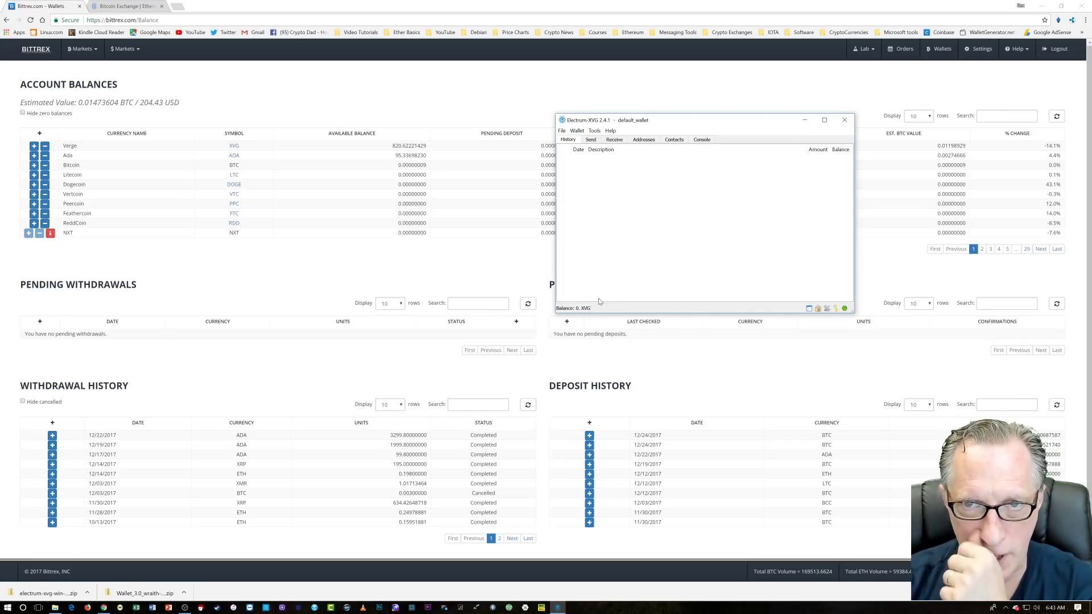
click(614, 140)
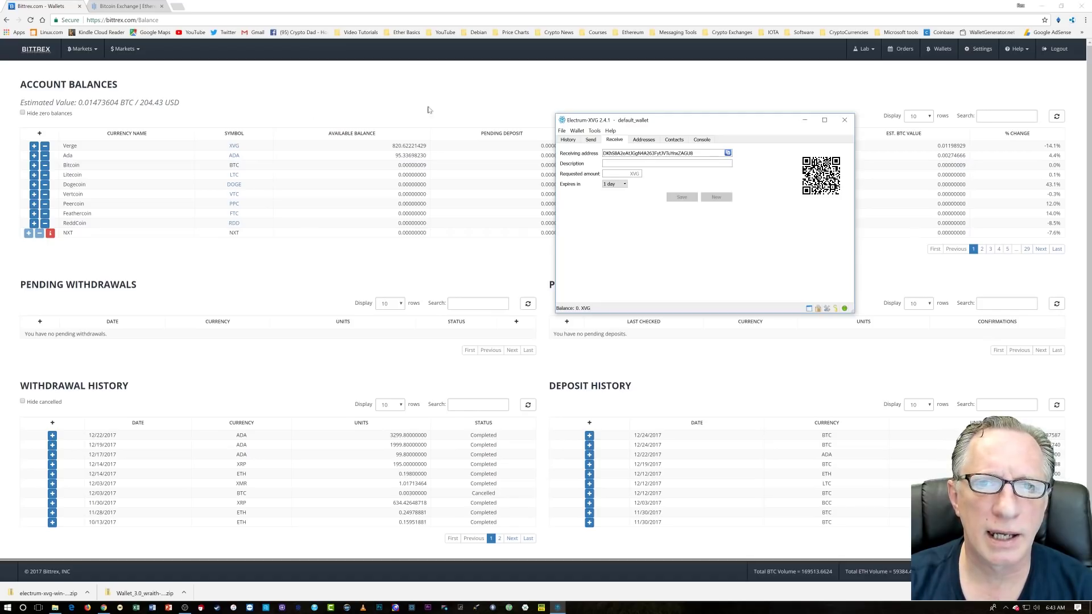
click(1058, 8)
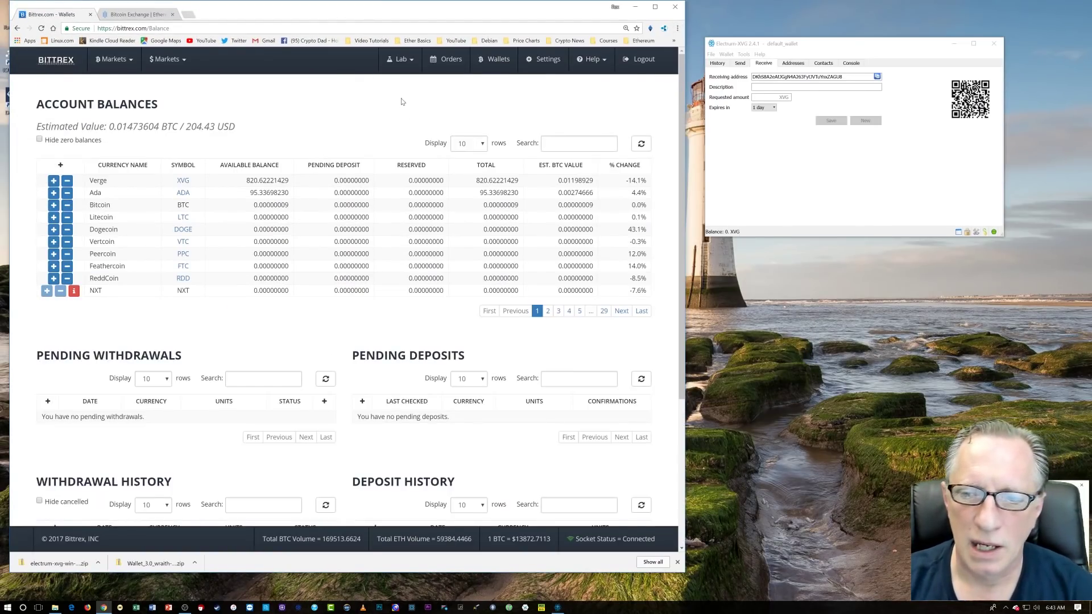
- Start a Verge withdrawal and paste the wallet's receiving address as the destination
click(67, 182)
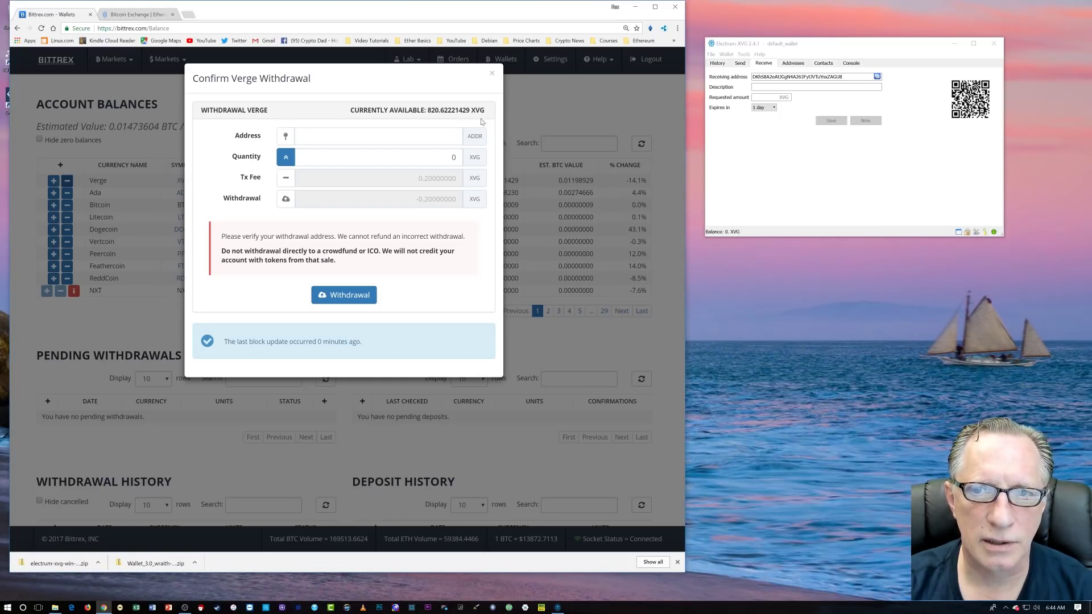
click(450, 137)
right_click(453, 137)
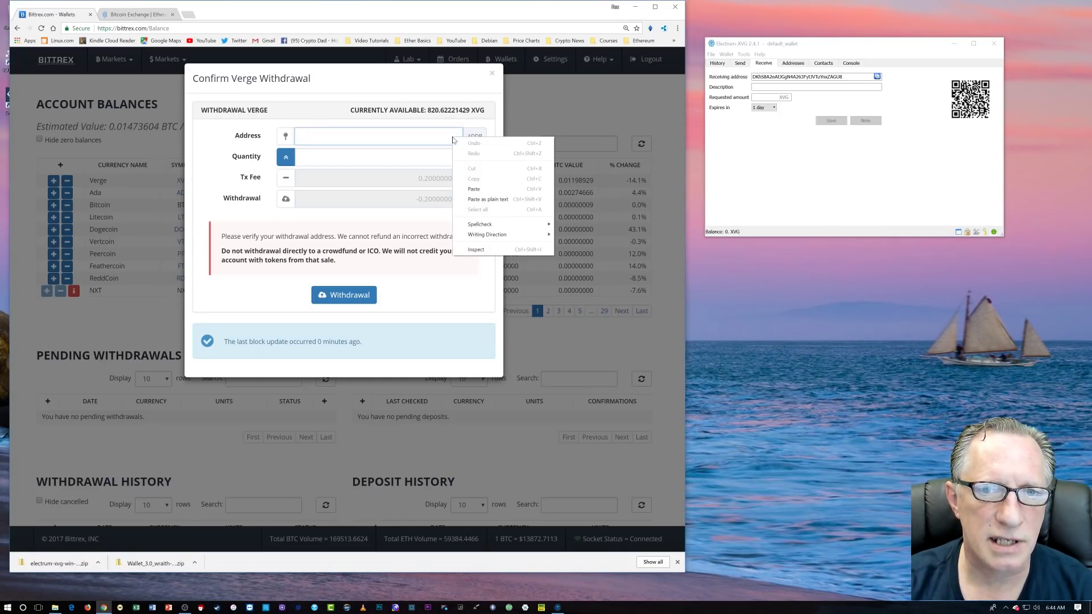
click(482, 193)
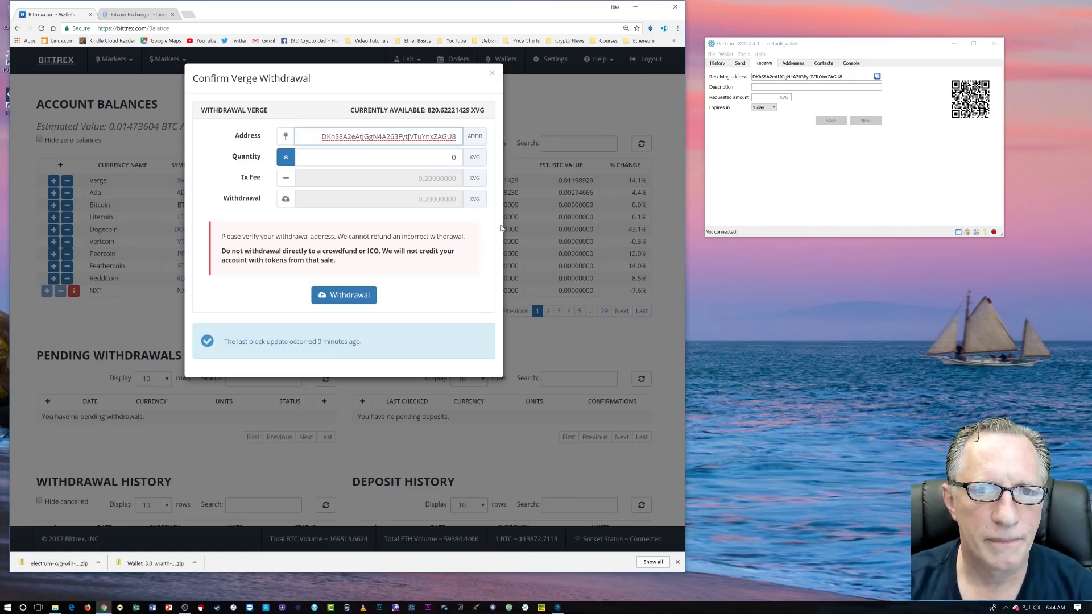
drag(853, 44, 873, 35)
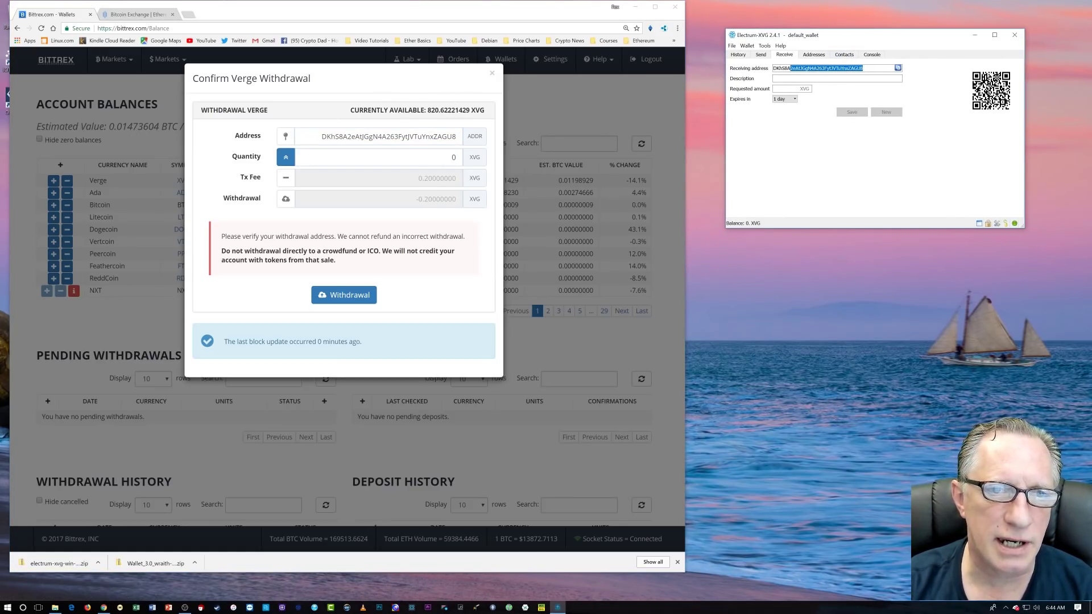
- Fill in the maximum 820.62221429 XVG quantity and submit the withdrawal request
click(453, 158)
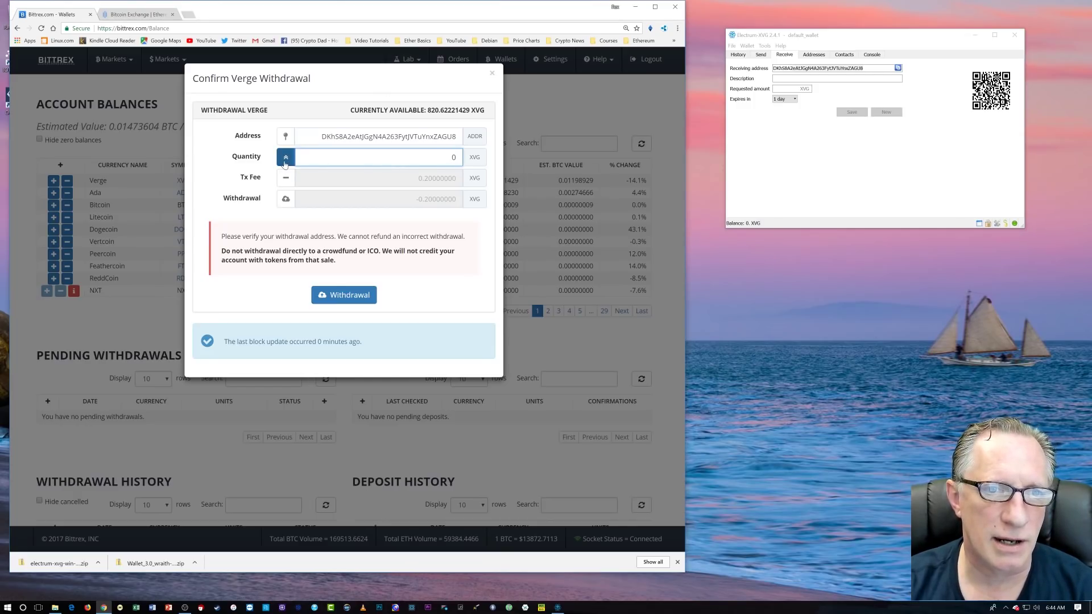
click(286, 157)
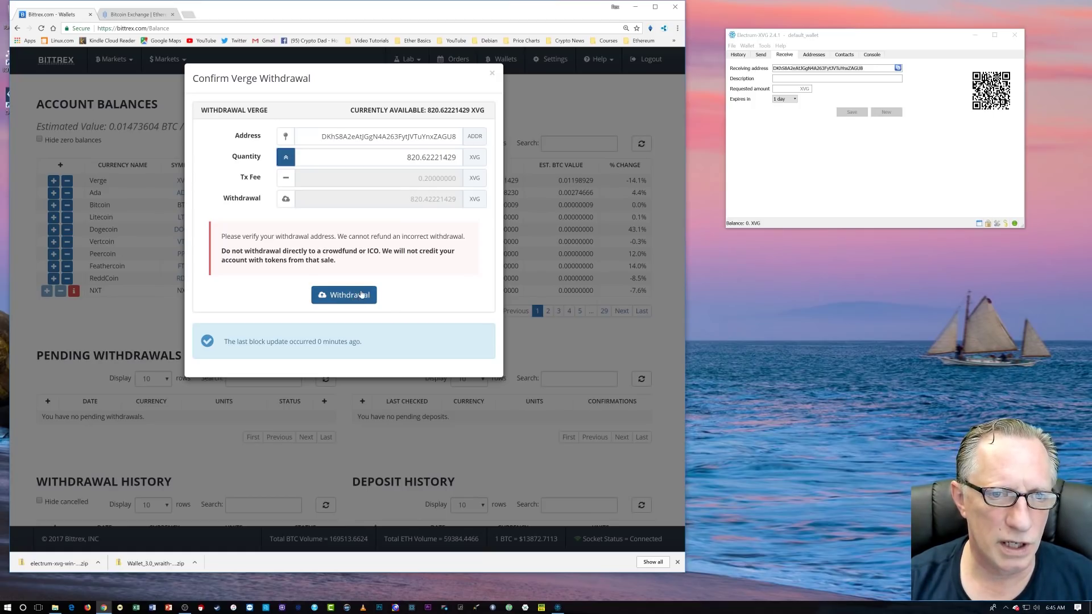
click(343, 295)
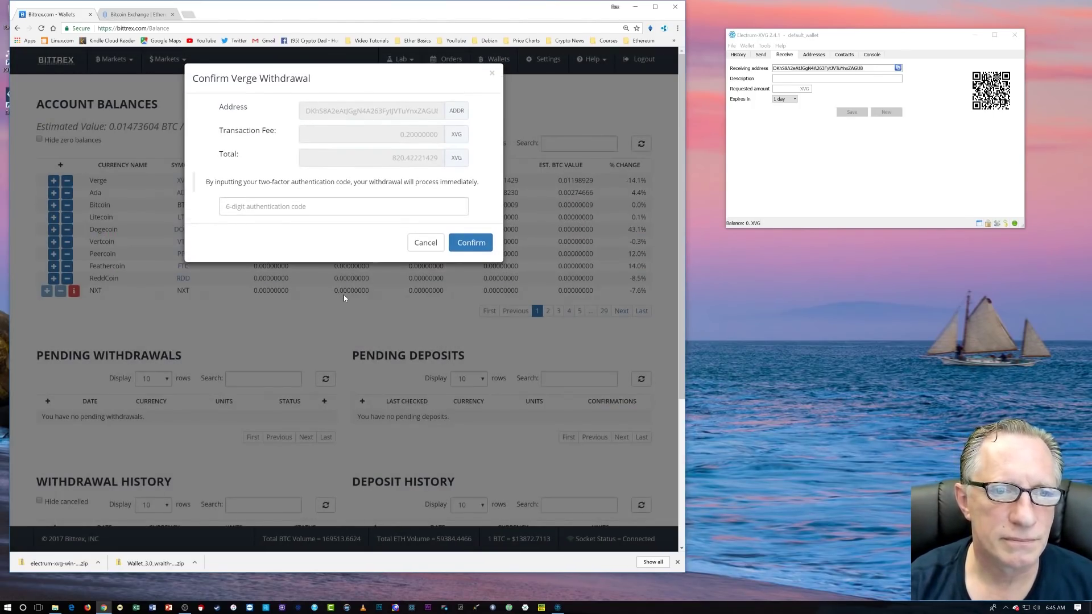
- Enter the six-digit two-factor authentication code to authorize the 820.42221429 XVG withdrawal
click(341, 207)
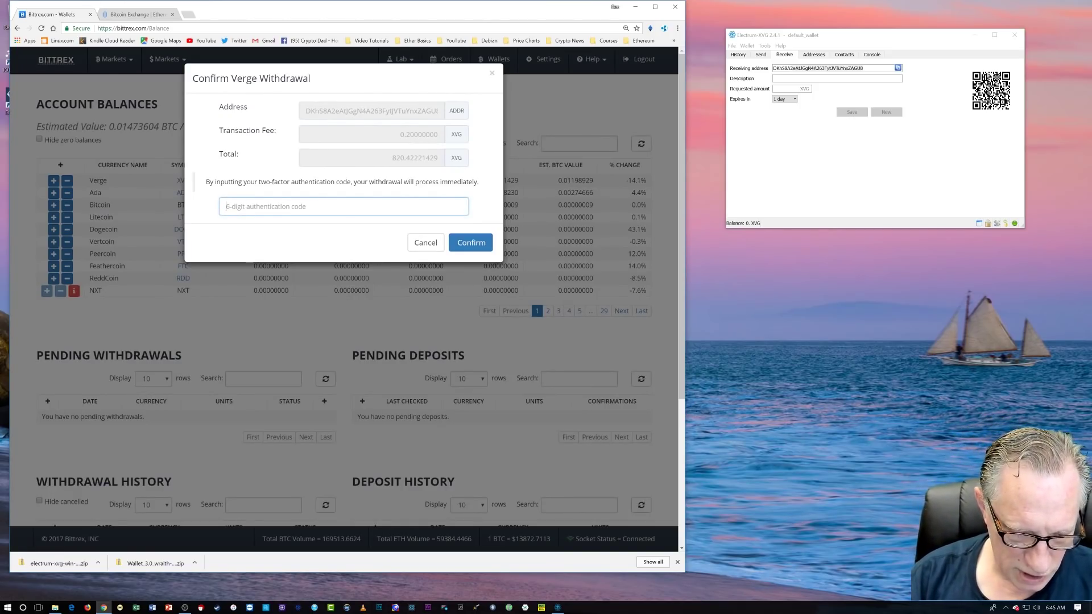
key(Return)
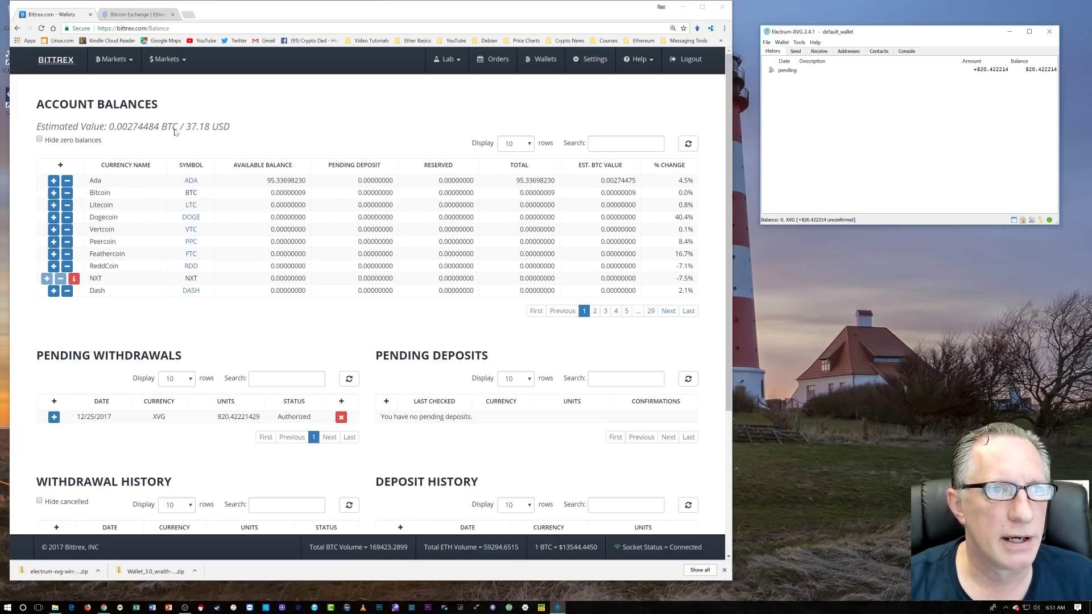
- Reload Balances, scroll to Withdrawal History, then minimise Chrome to reveal the wallet
click(41, 28)
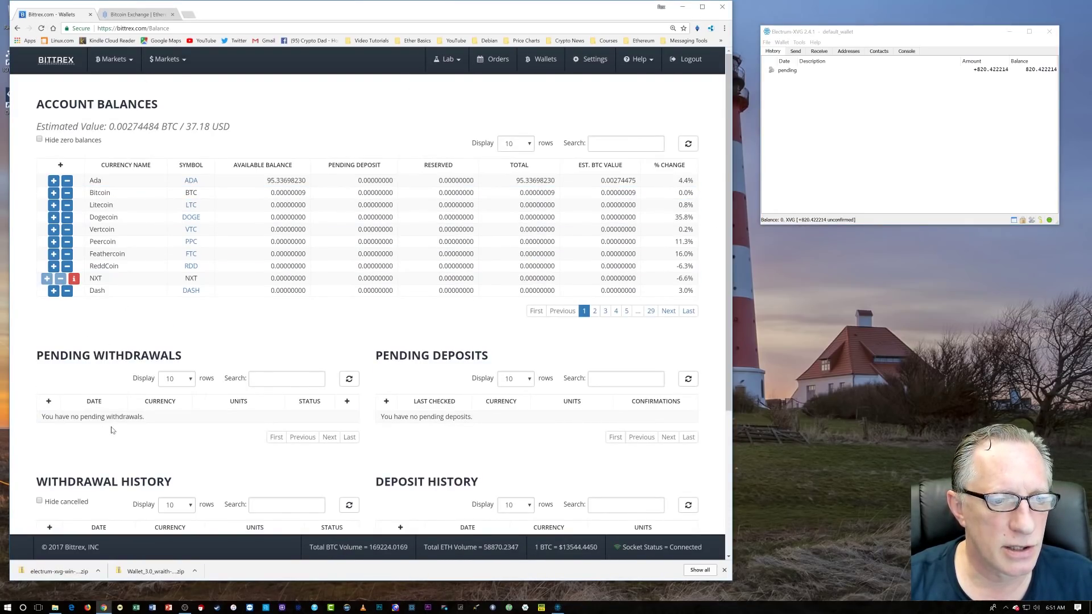
drag(729, 167, 726, 253)
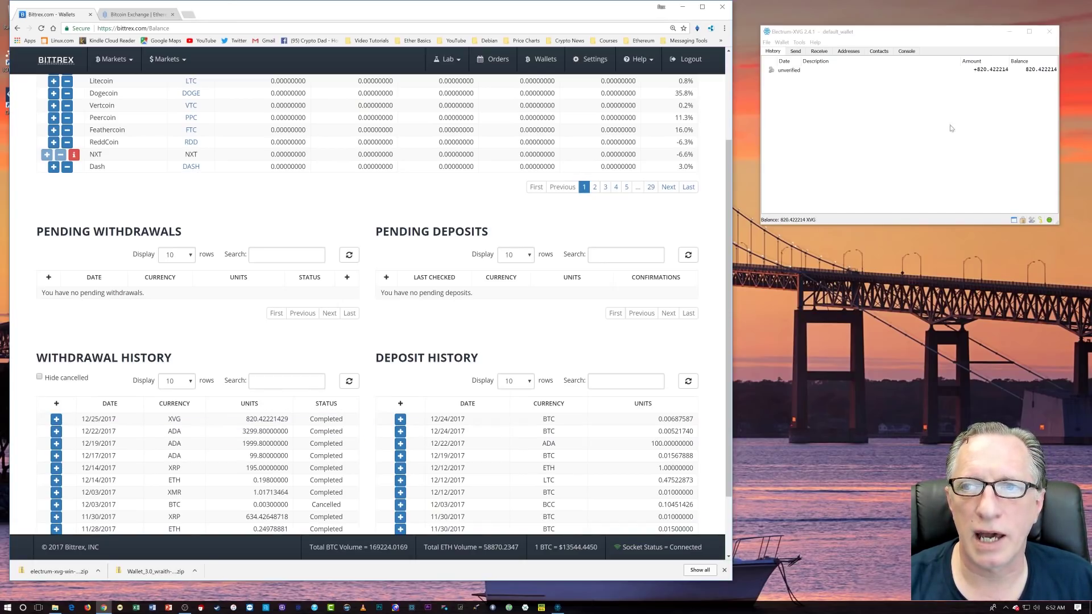
click(898, 35)
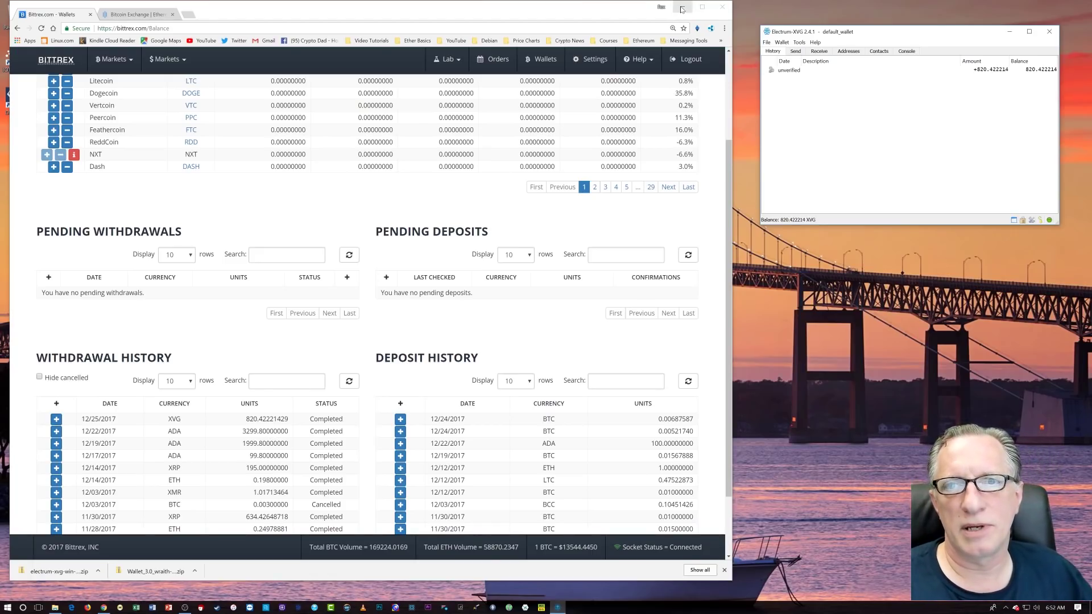
click(682, 10)
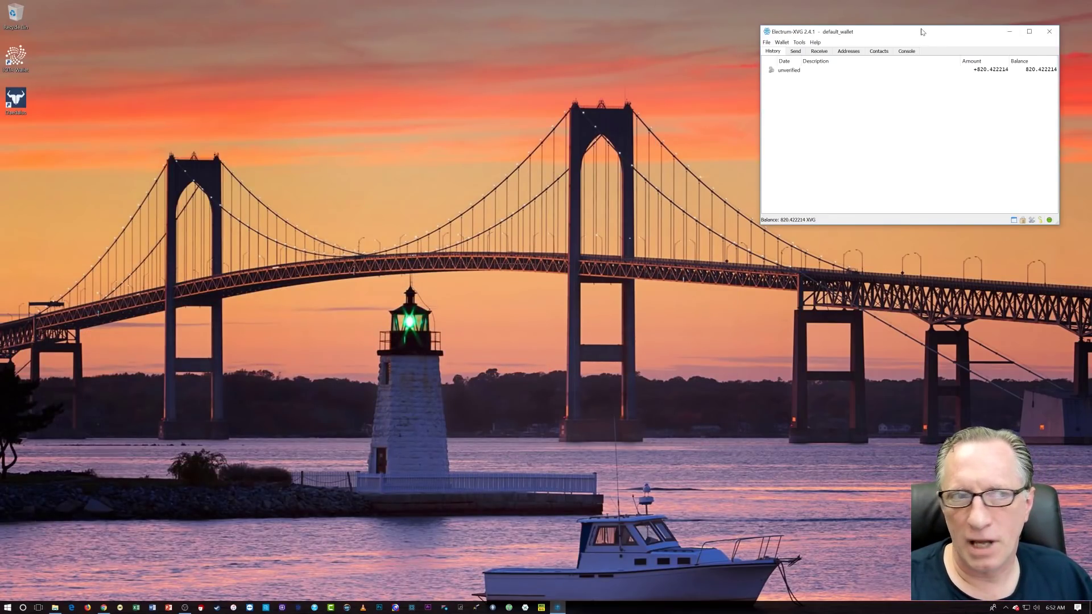
- Centre the Electrum-XVG window and select the unverified +820.422214 XVG history entry
drag(921, 33, 542, 101)
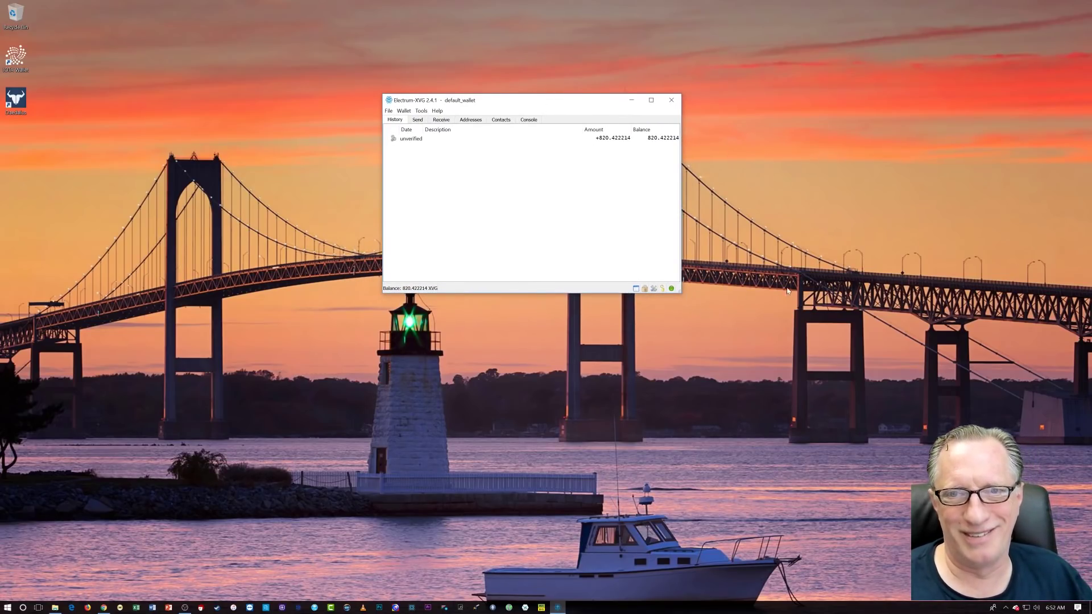
click(519, 188)
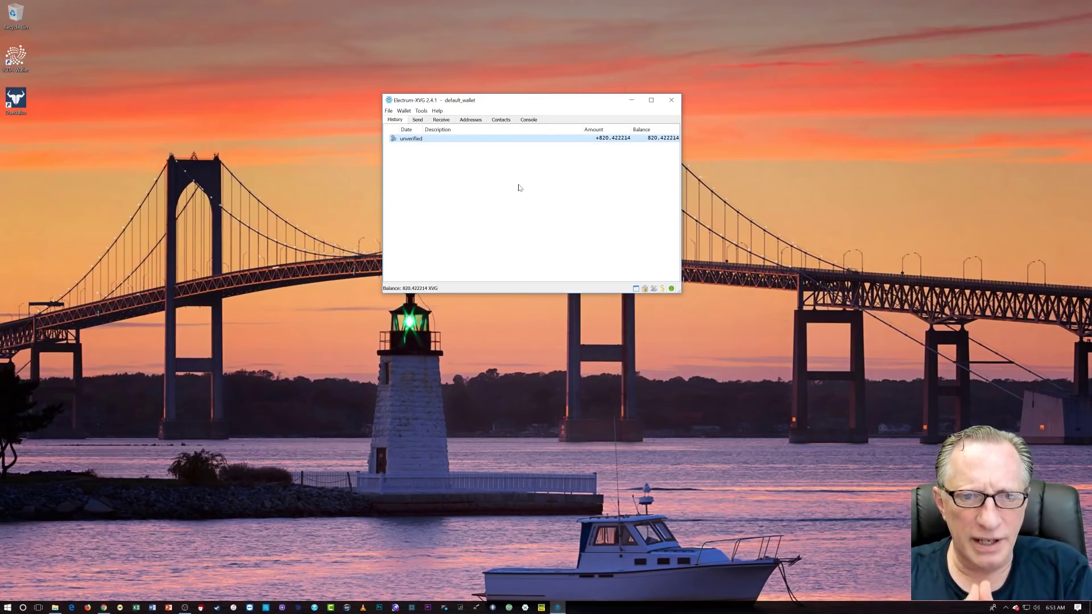